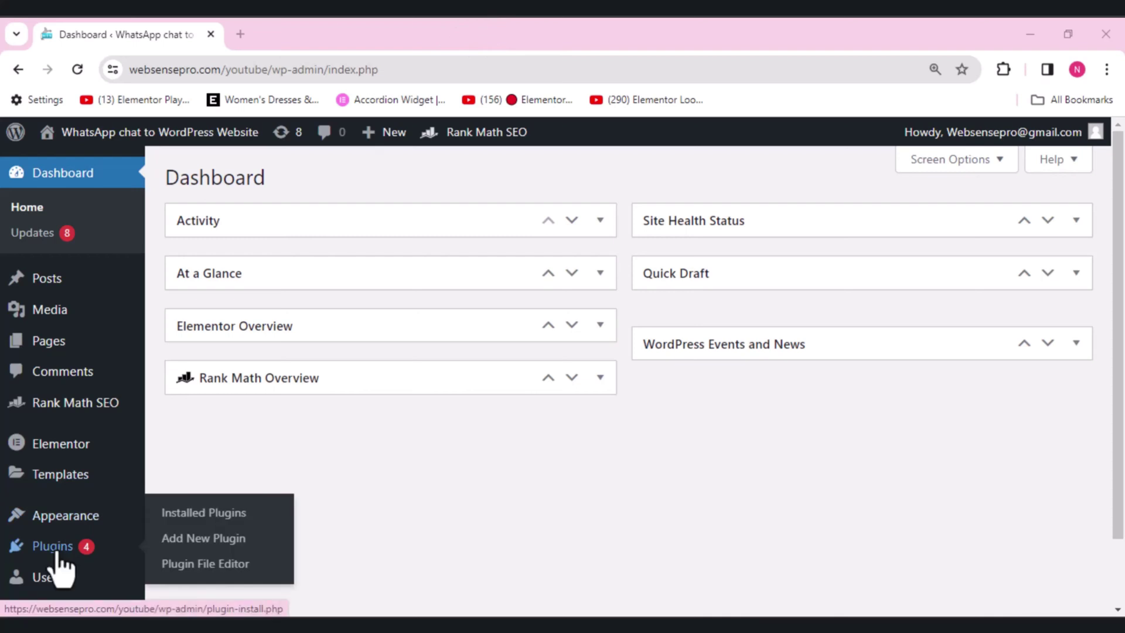
# Search plugins for 'whatsapp', then install and activate Click to Chat by HoliThemes
pyautogui.click(225, 544)
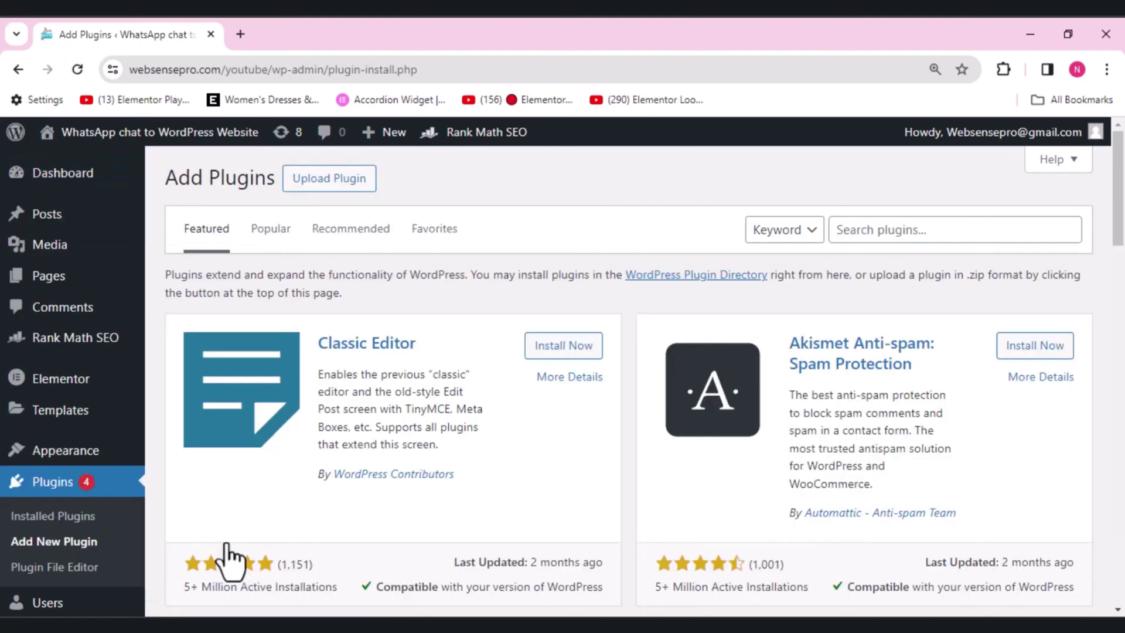
pyautogui.click(943, 230)
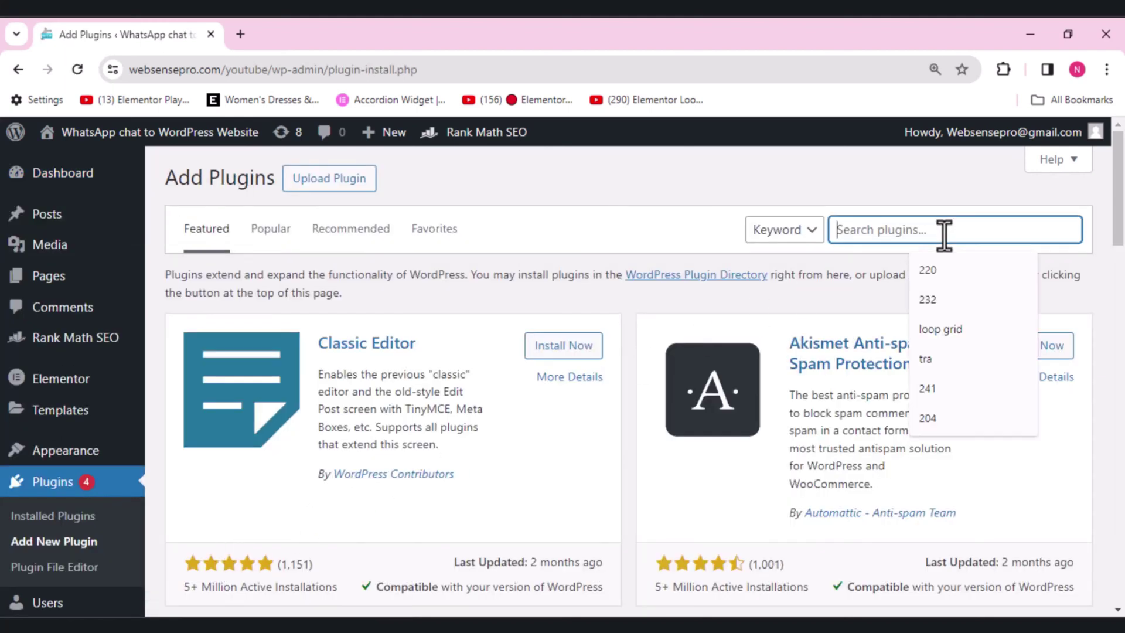
pyautogui.write('w')
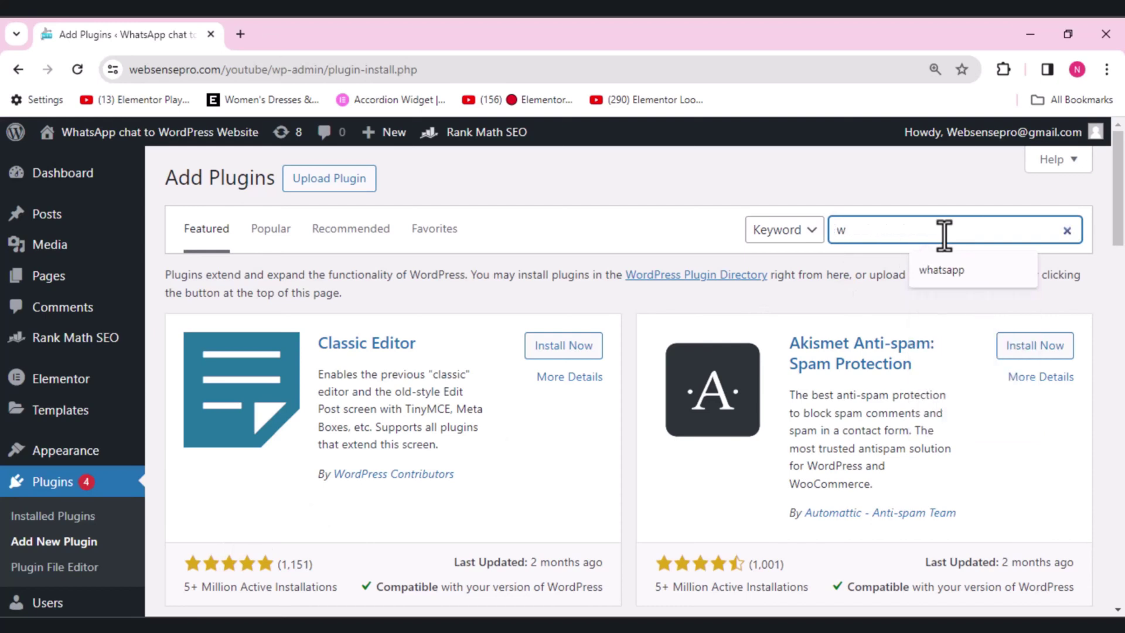
pyautogui.write('hats')
pyautogui.write('app')
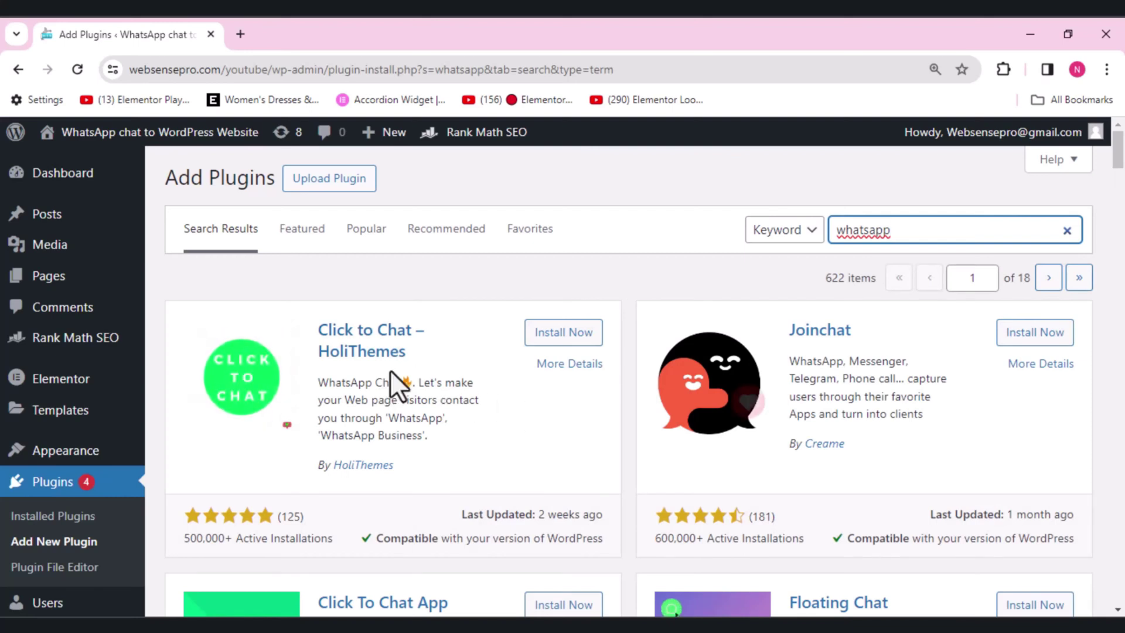
pyautogui.click(572, 331)
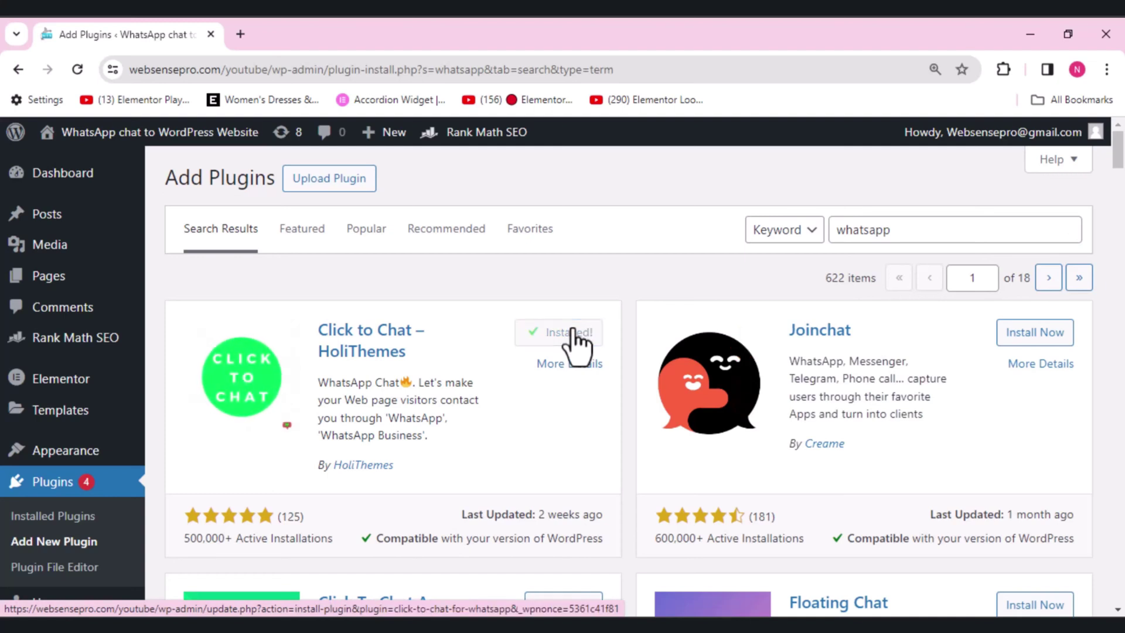
pyautogui.click(557, 339)
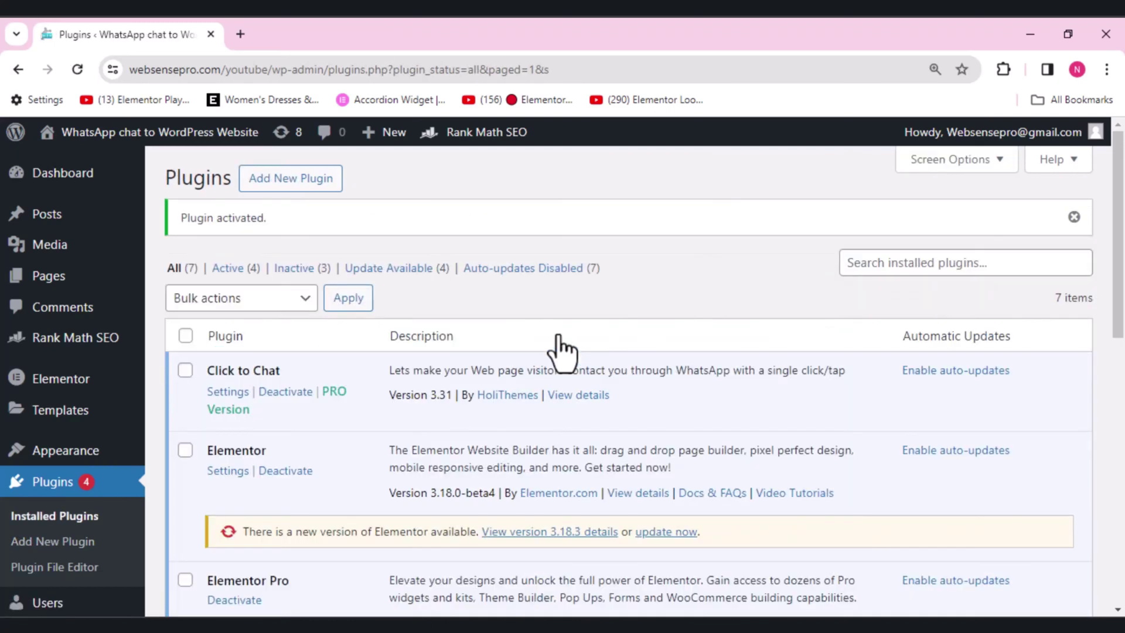
pyautogui.click(228, 391)
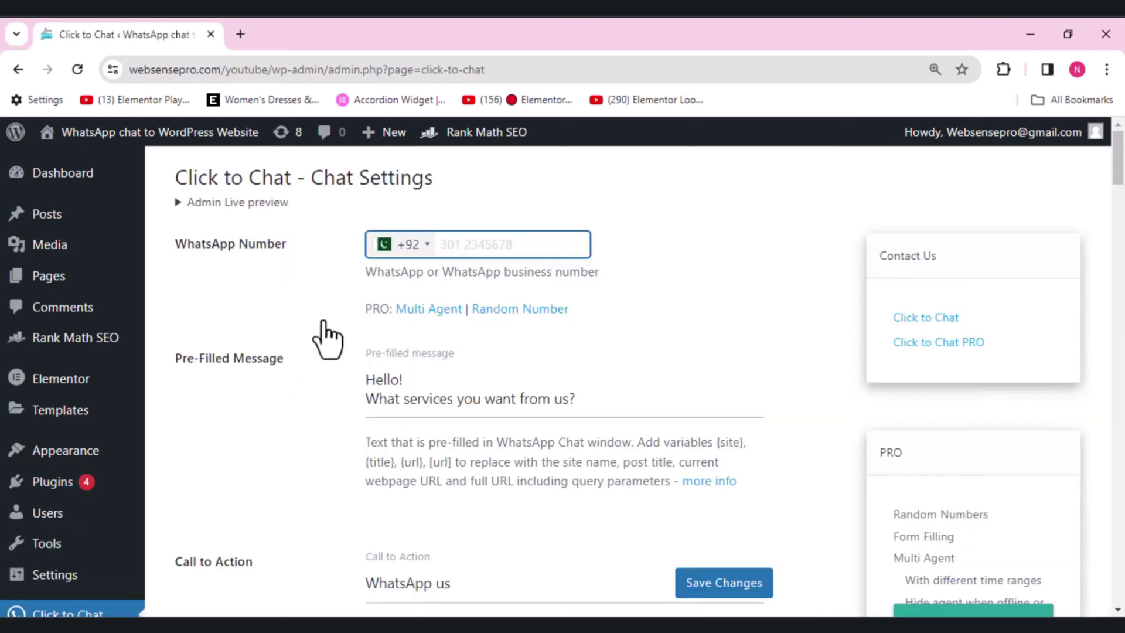
pyautogui.click(419, 246)
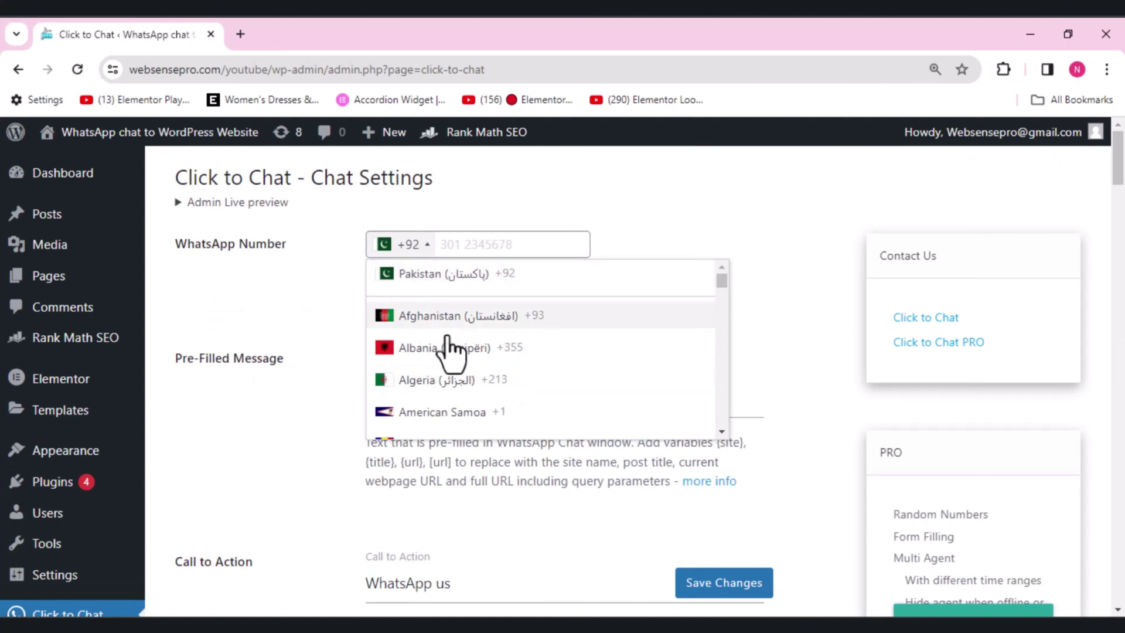
pyautogui.click(463, 252)
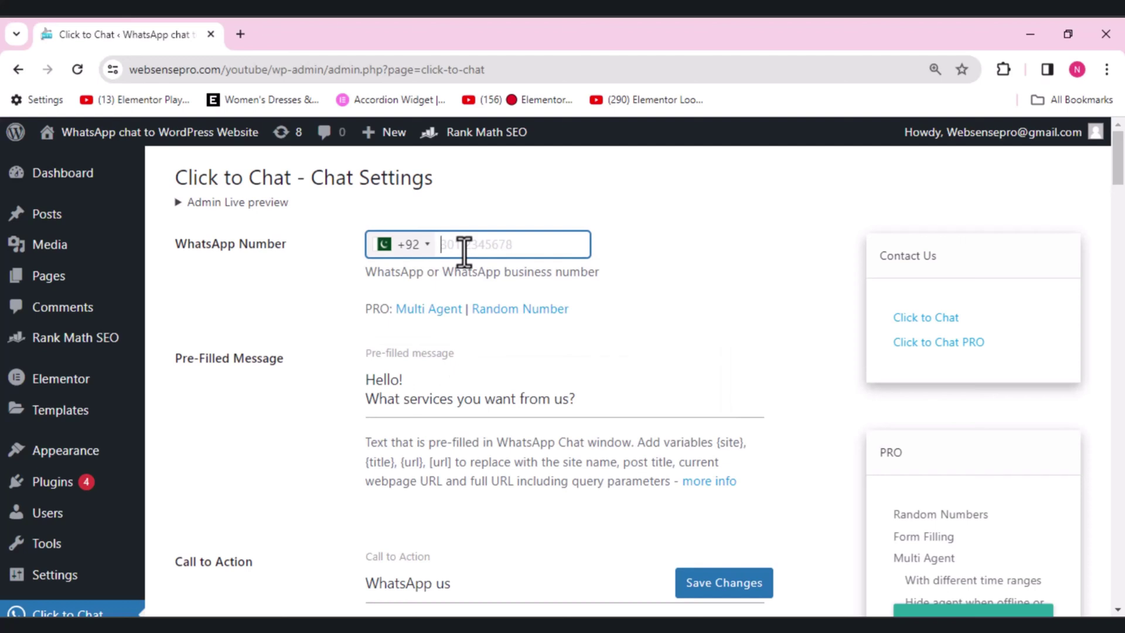
pyautogui.write('23456')
pyautogui.write('7876')
pyautogui.moveTo(1120, 161); pyautogui.dragTo(1121, 173)
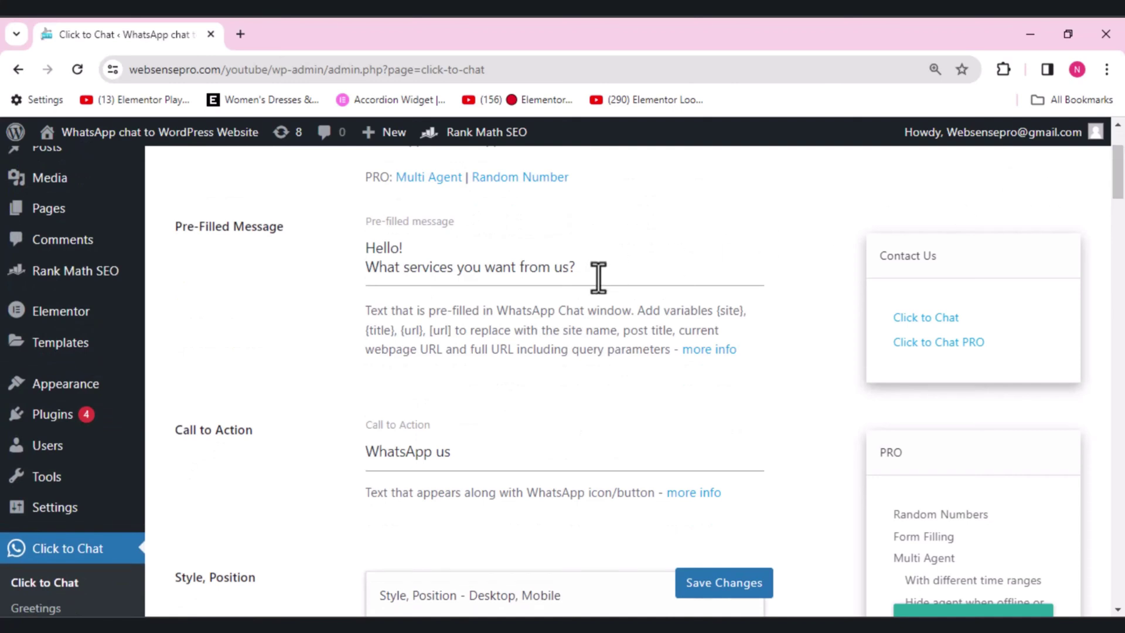
pyautogui.moveTo(598, 275); pyautogui.dragTo(351, 253)
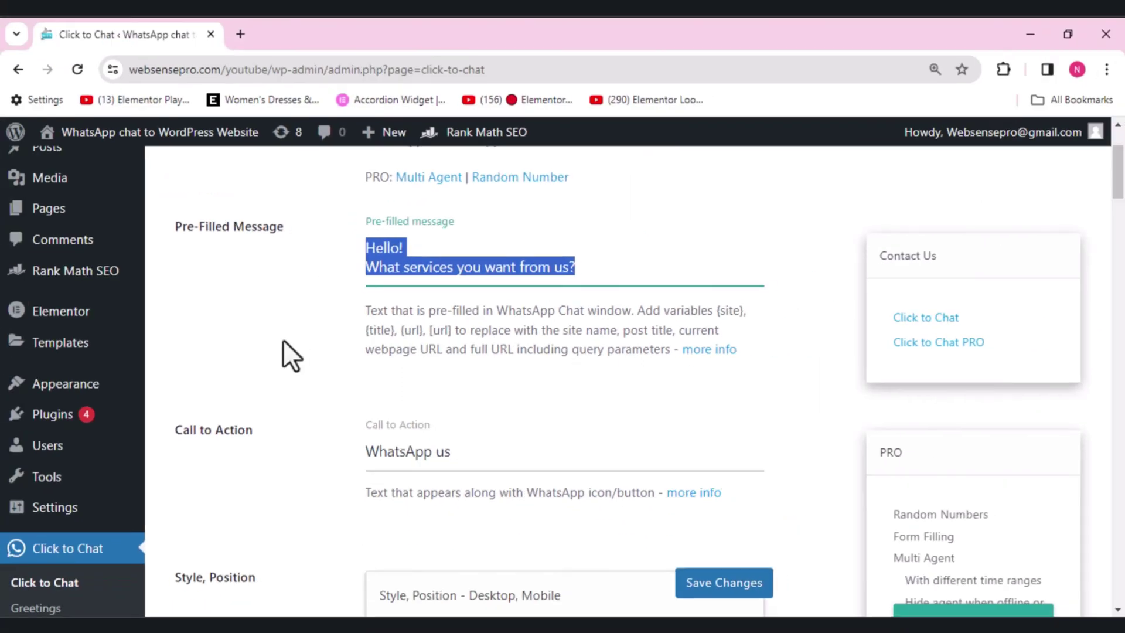
# Replace the pre-filled message with 'Hey! 25% Off on all services today. WhatsApp Now!'
pyautogui.press('BackSpace')
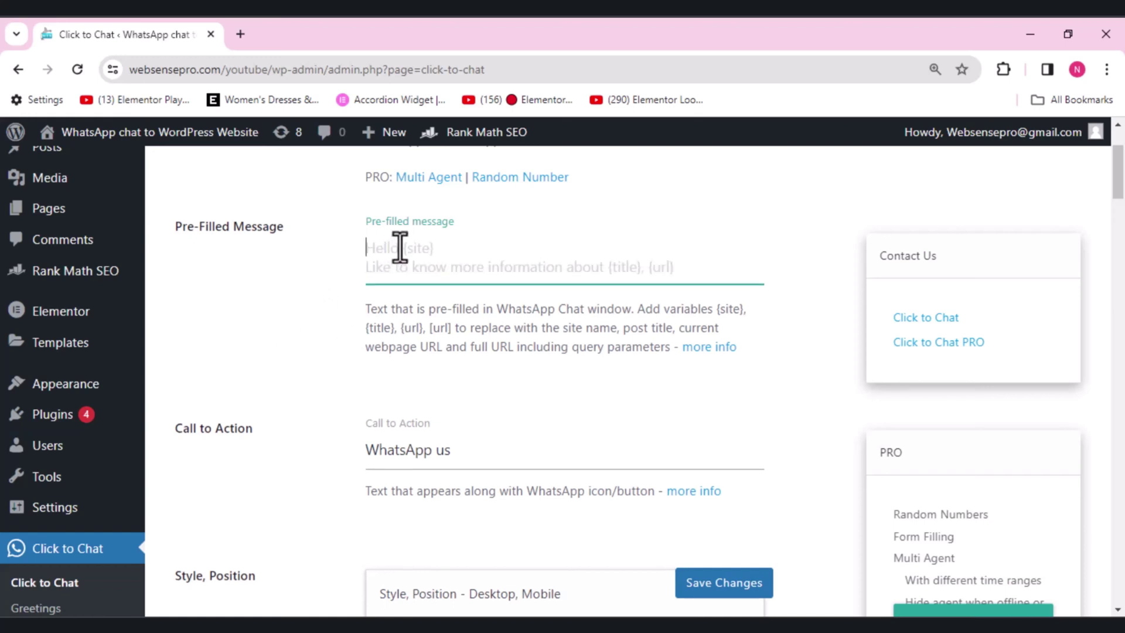
pyautogui.write('Hey! 25% Off on all services today. WhatsApp Now!')
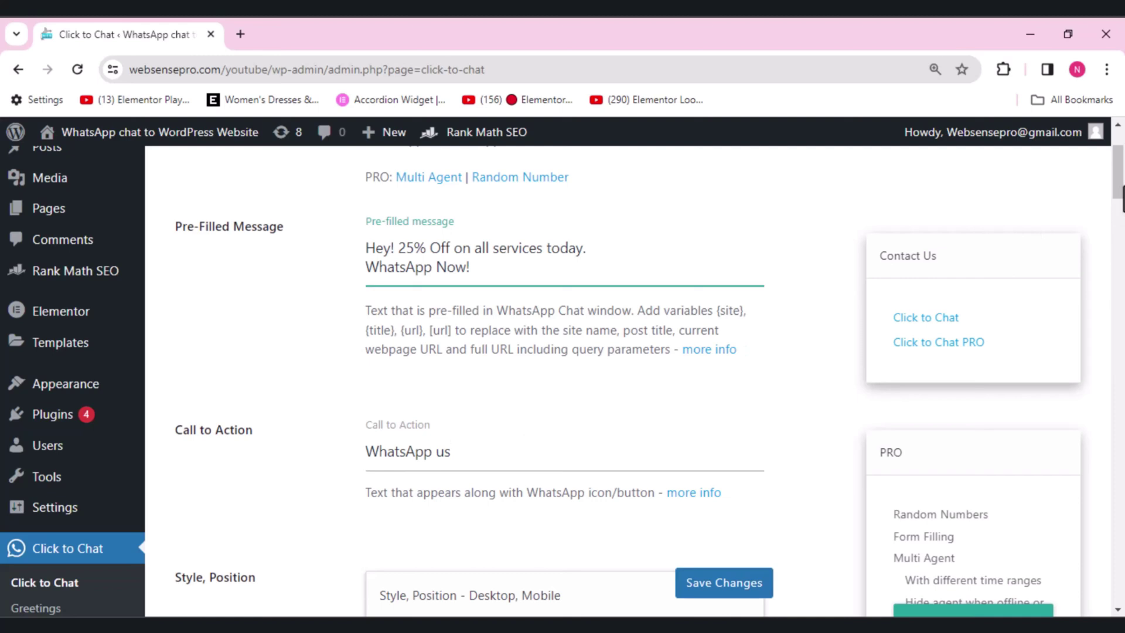
pyautogui.moveTo(1122, 199); pyautogui.dragTo(1122, 236)
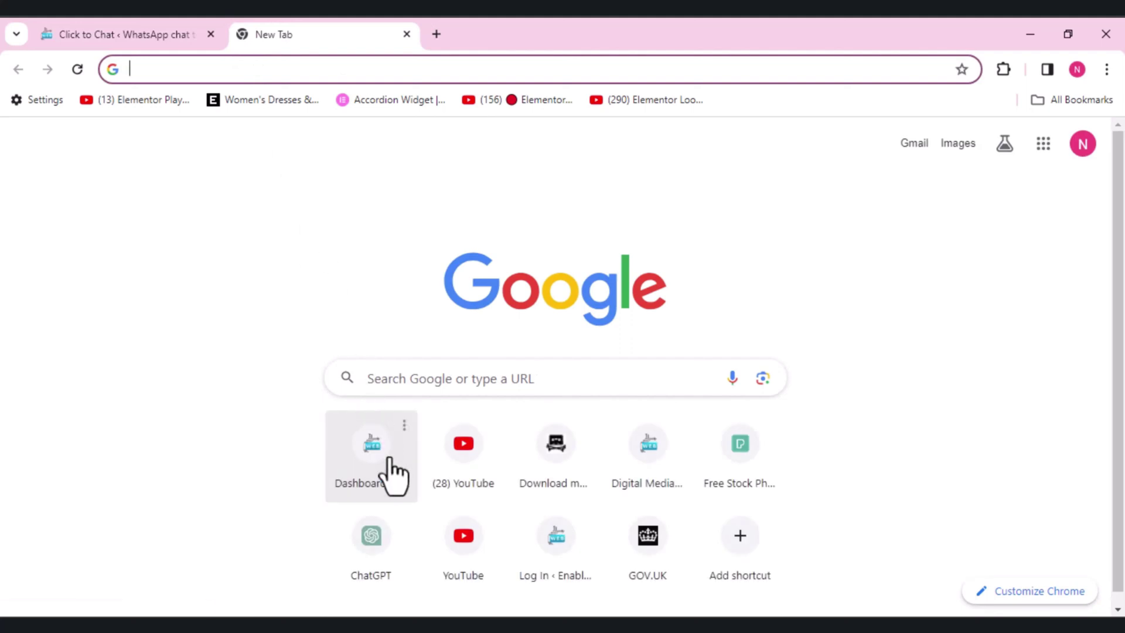
# Load the Dashboard in the new tab, then set the chat icon to Style-1 and scroll to Save Changes
pyautogui.click(387, 461)
pyautogui.click(170, 33)
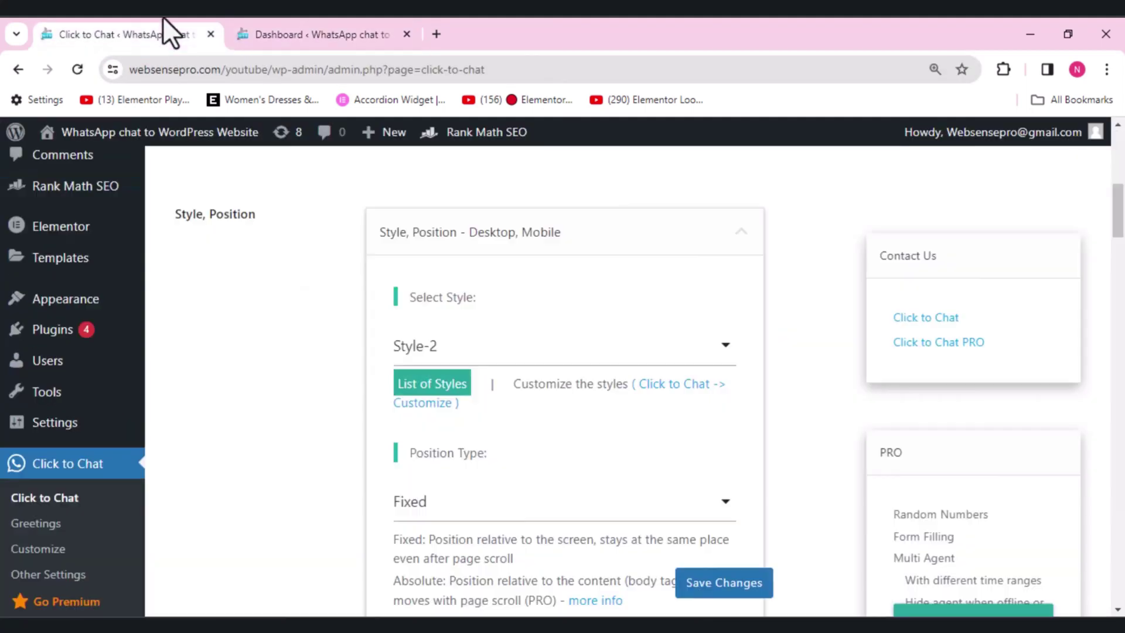
pyautogui.click(546, 360)
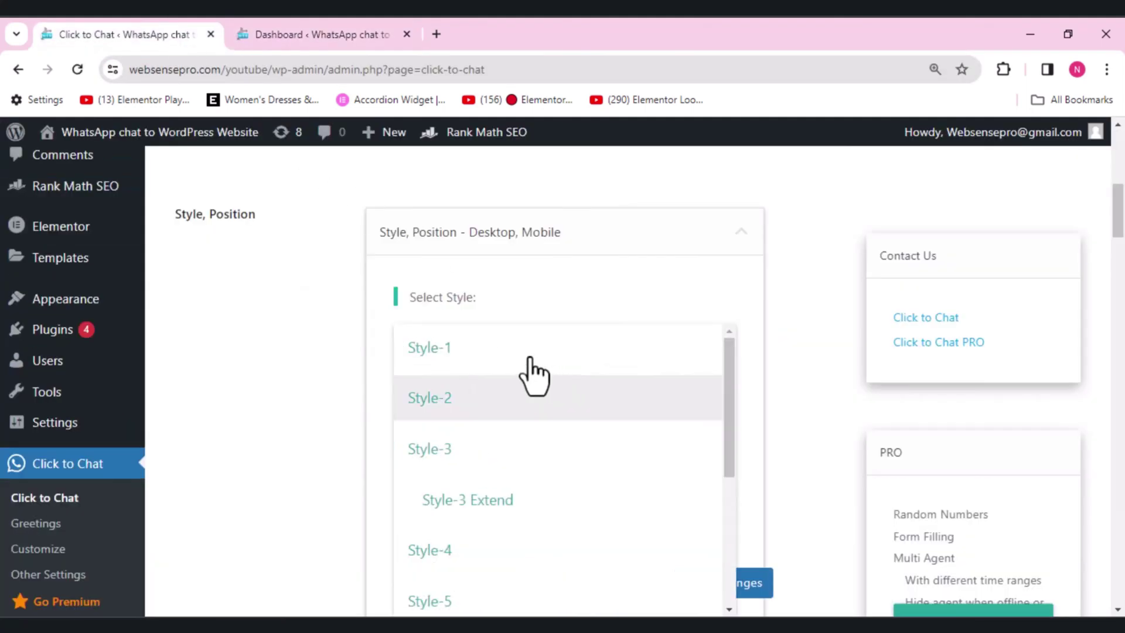
pyautogui.click(442, 354)
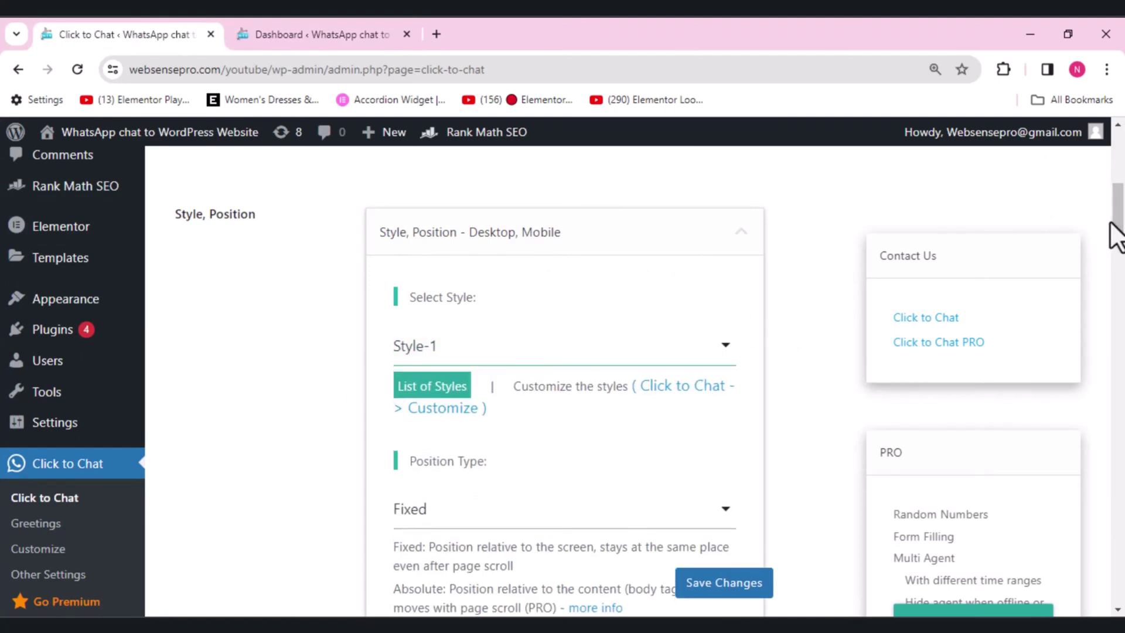
pyautogui.moveTo(1116, 234)
pyautogui.mouseDown()
pyautogui.moveTo(1120, 287)
pyautogui.moveTo(1121, 276)
pyautogui.mouseUp()
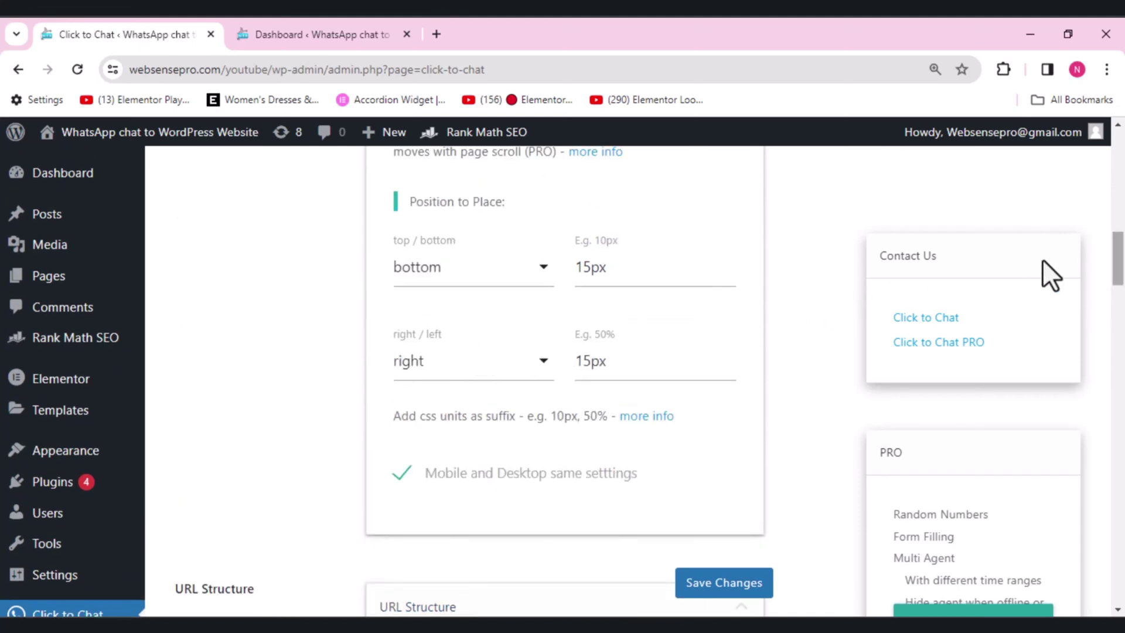
pyautogui.moveTo(1119, 258); pyautogui.dragTo(1121, 376)
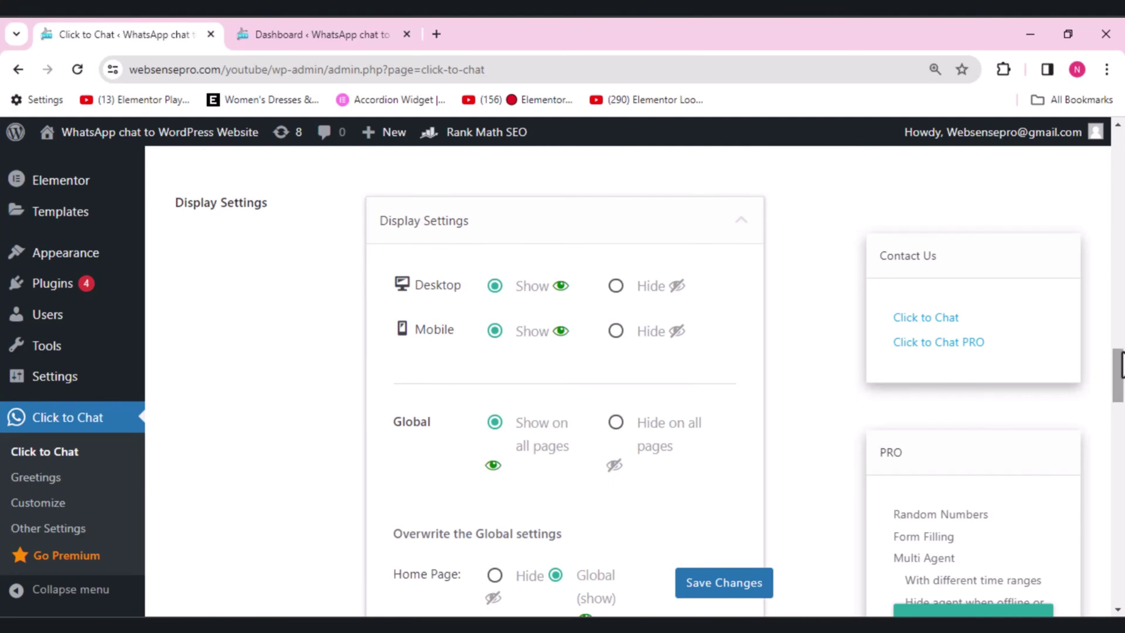
pyautogui.moveTo(1120, 375); pyautogui.dragTo(1121, 387)
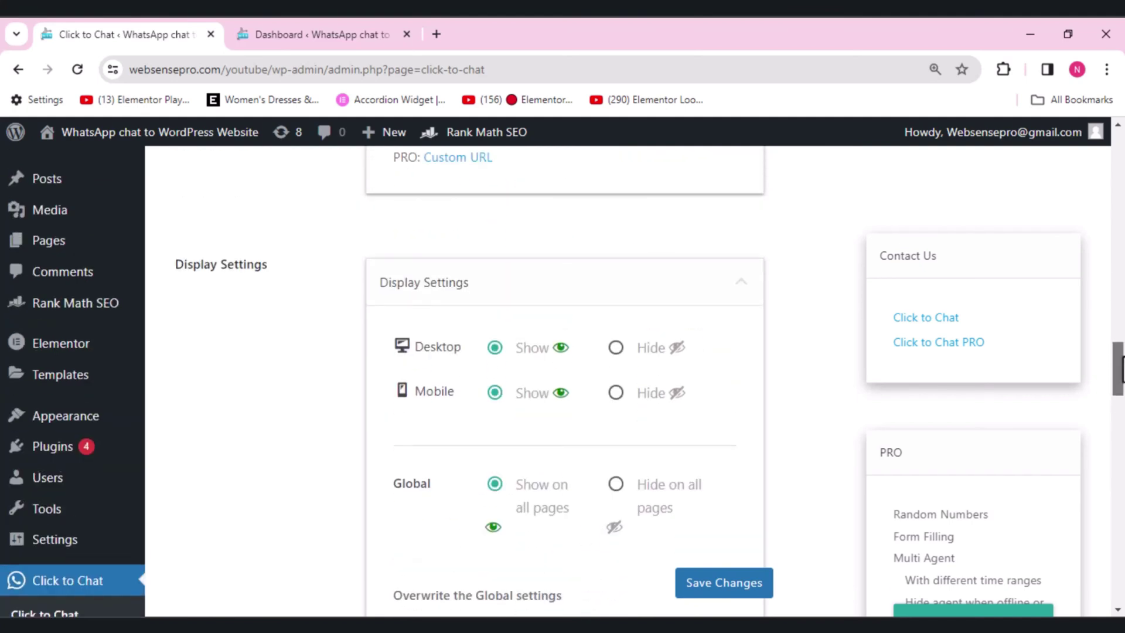
pyautogui.moveTo(1121, 386); pyautogui.dragTo(1122, 568)
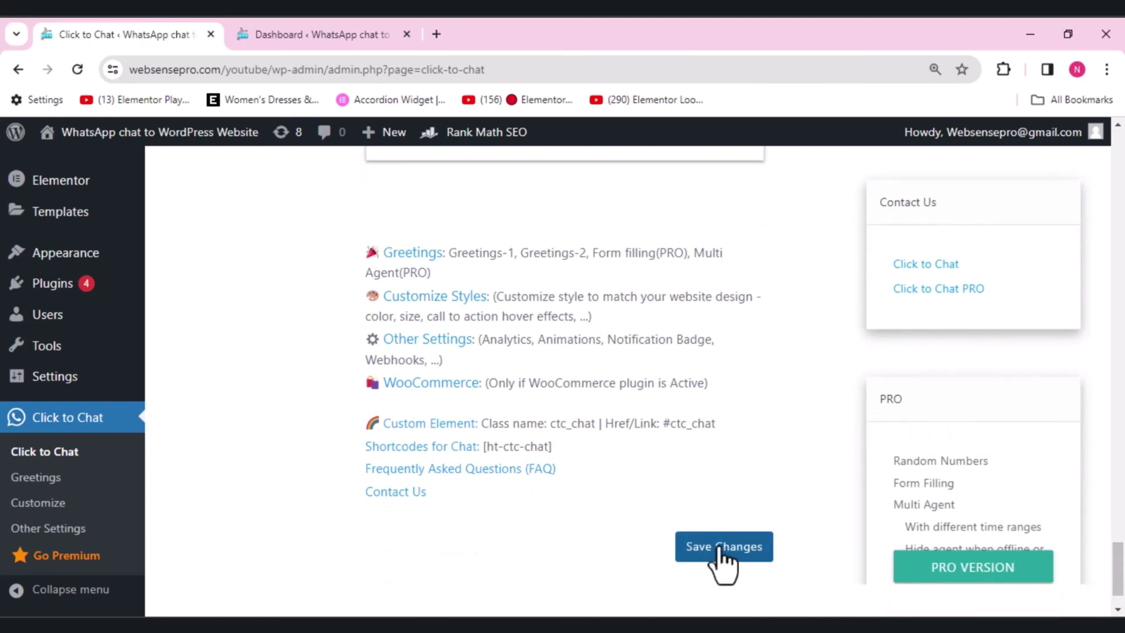
# Save the Click to Chat settings and browse the site's Pages list in the Dashboard
pyautogui.click(721, 557)
pyautogui.click(350, 32)
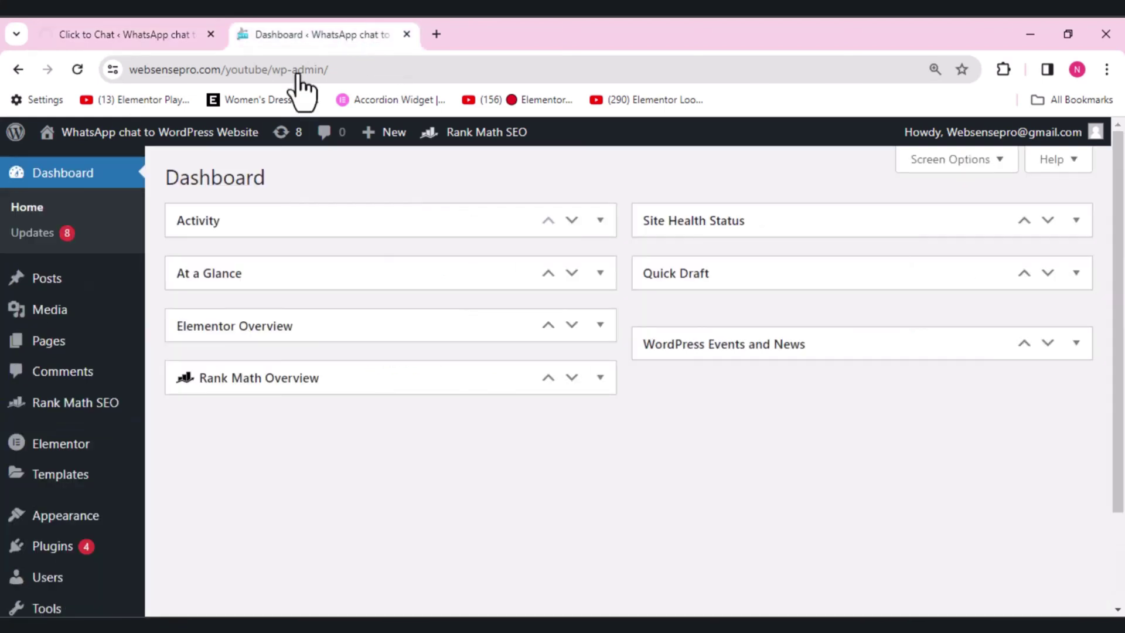
pyautogui.click(47, 350)
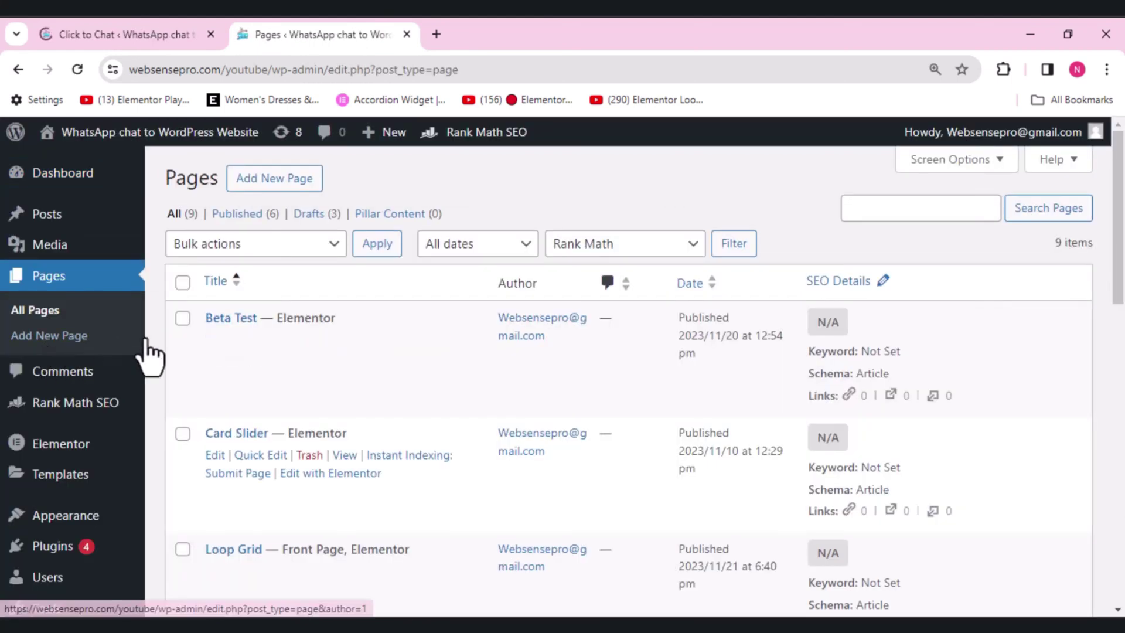
pyautogui.scroll(-2, 1122, 287)
pyautogui.scroll(-3, 1121, 288)
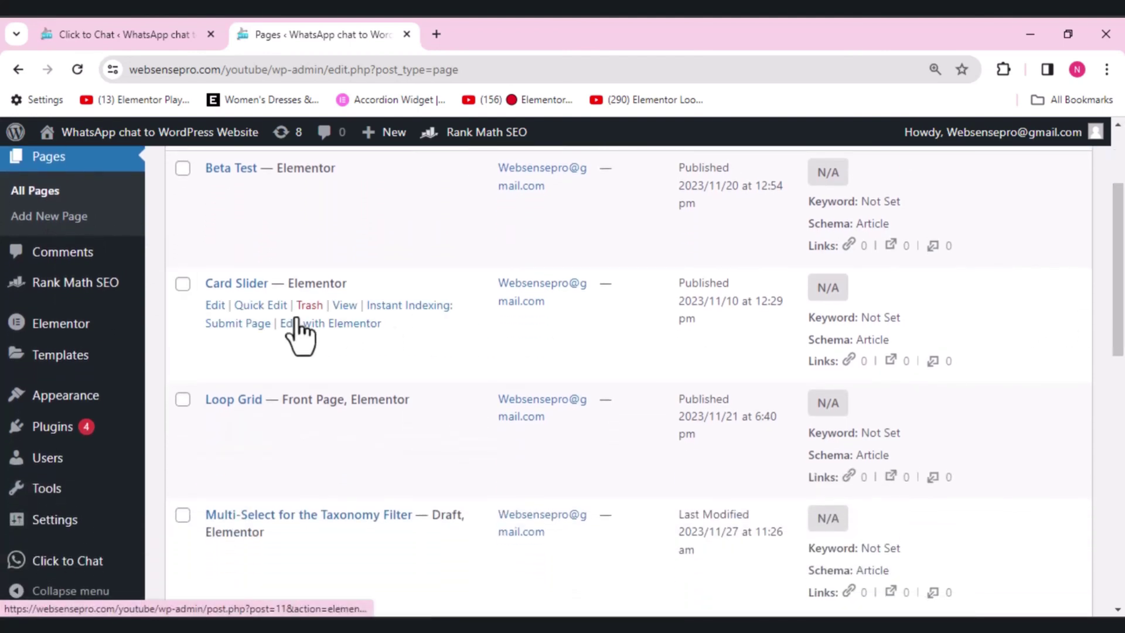
# View the live Card Slider page's chat button, then return to the Click to Chat settings
pyautogui.click(342, 306)
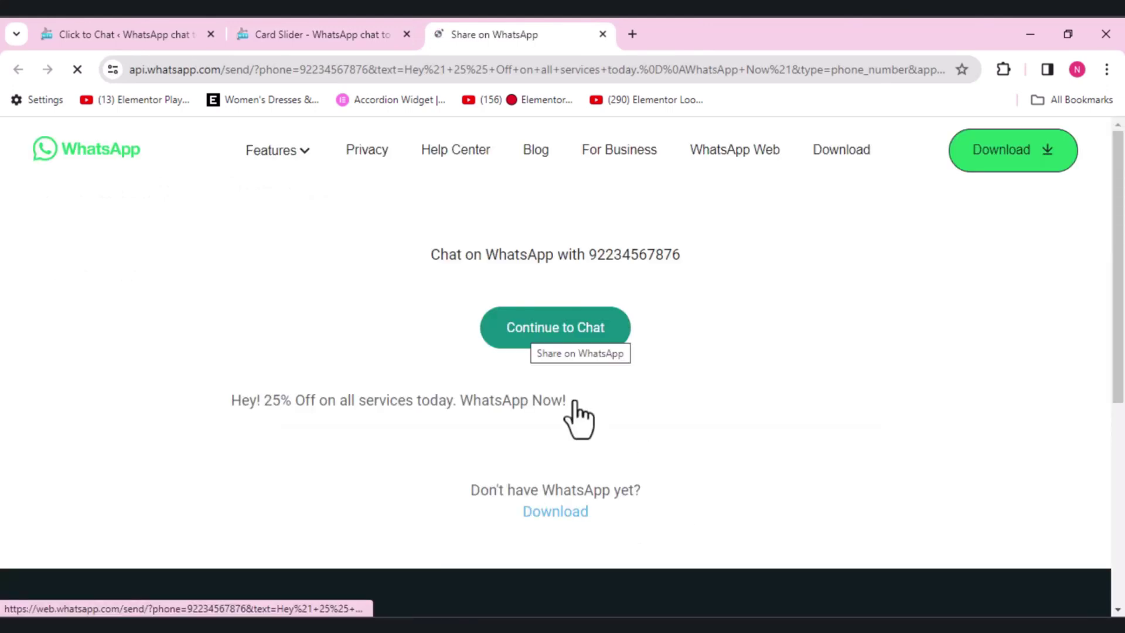
pyautogui.click(316, 29)
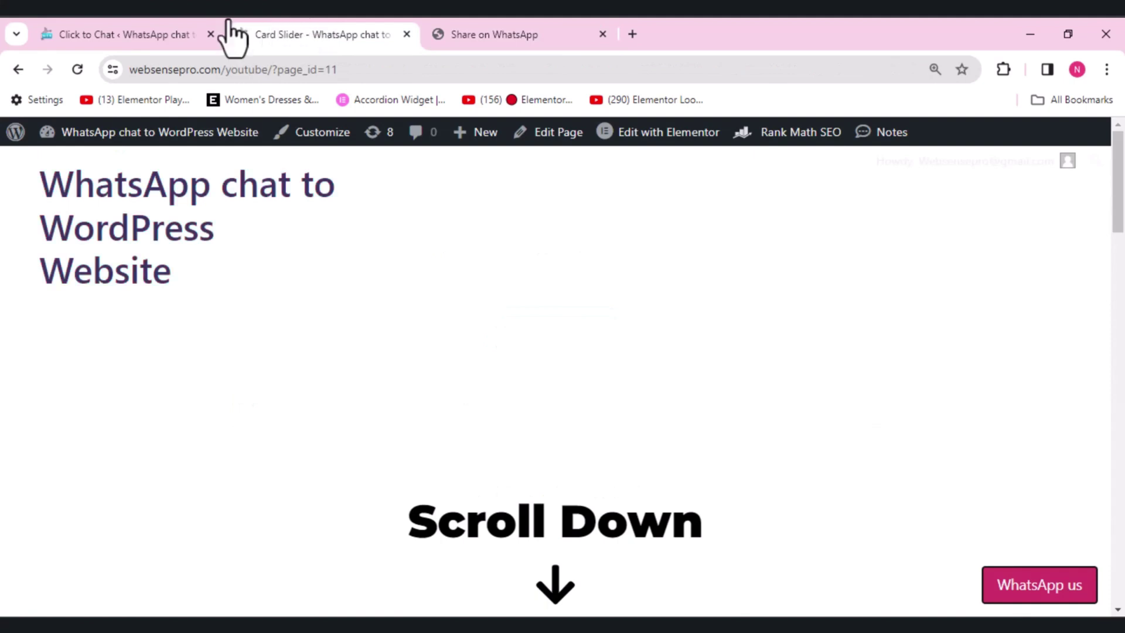
pyautogui.click(75, 20)
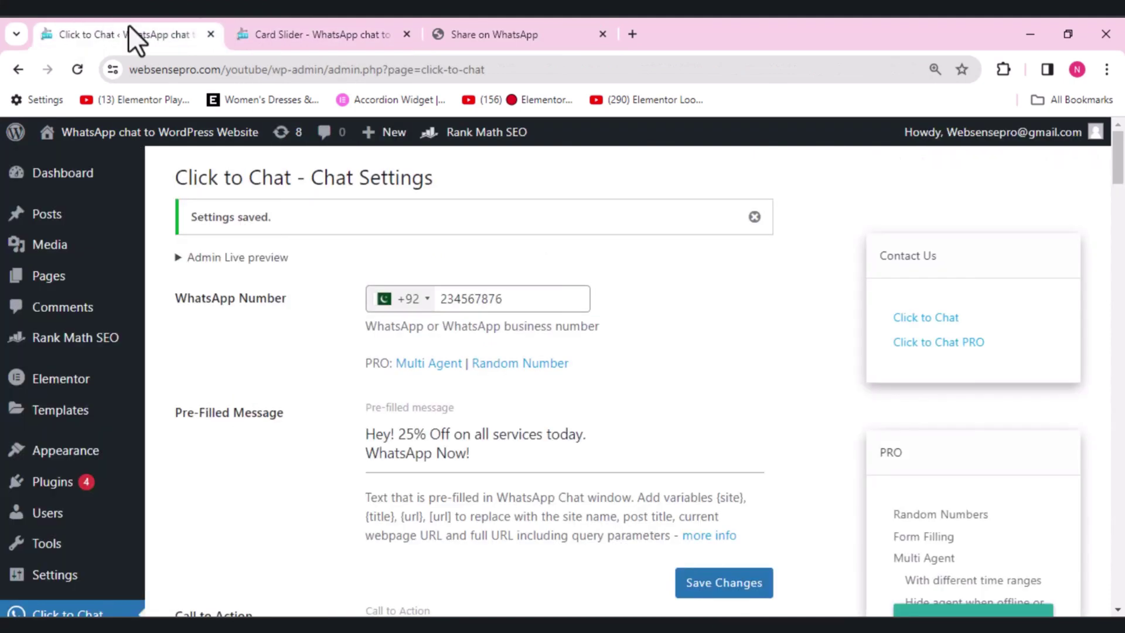
# Switch the chat button to Style-2, save, and reload the Card Slider page to see it
pyautogui.moveTo(1119, 158)
pyautogui.mouseDown()
pyautogui.moveTo(1121, 275)
pyautogui.moveTo(1122, 232)
pyautogui.mouseUp()
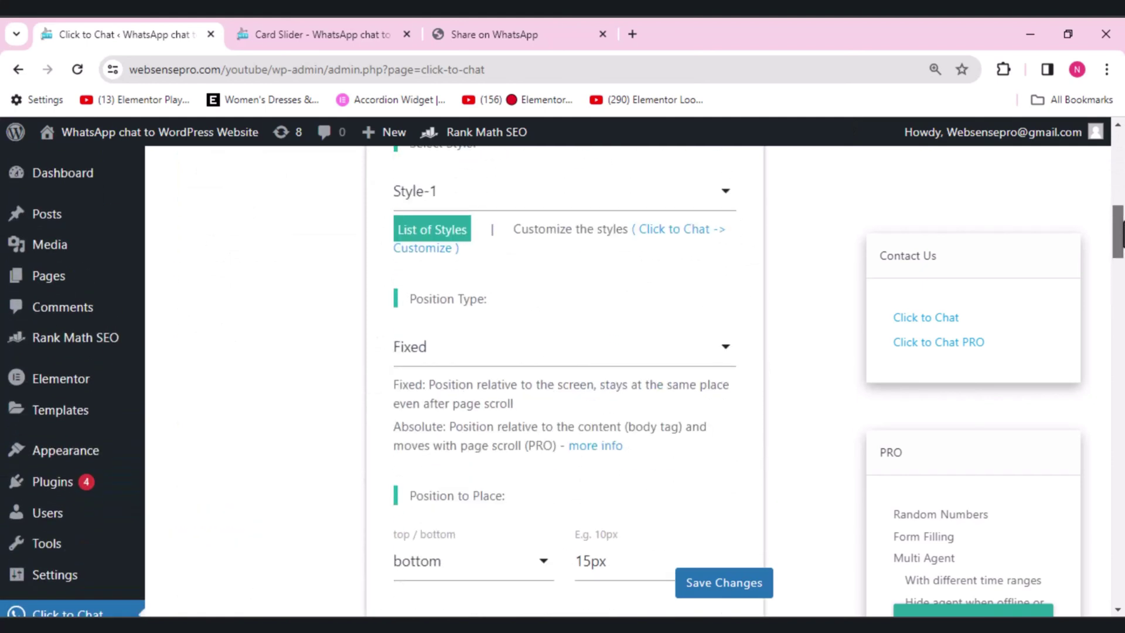
pyautogui.click(659, 222)
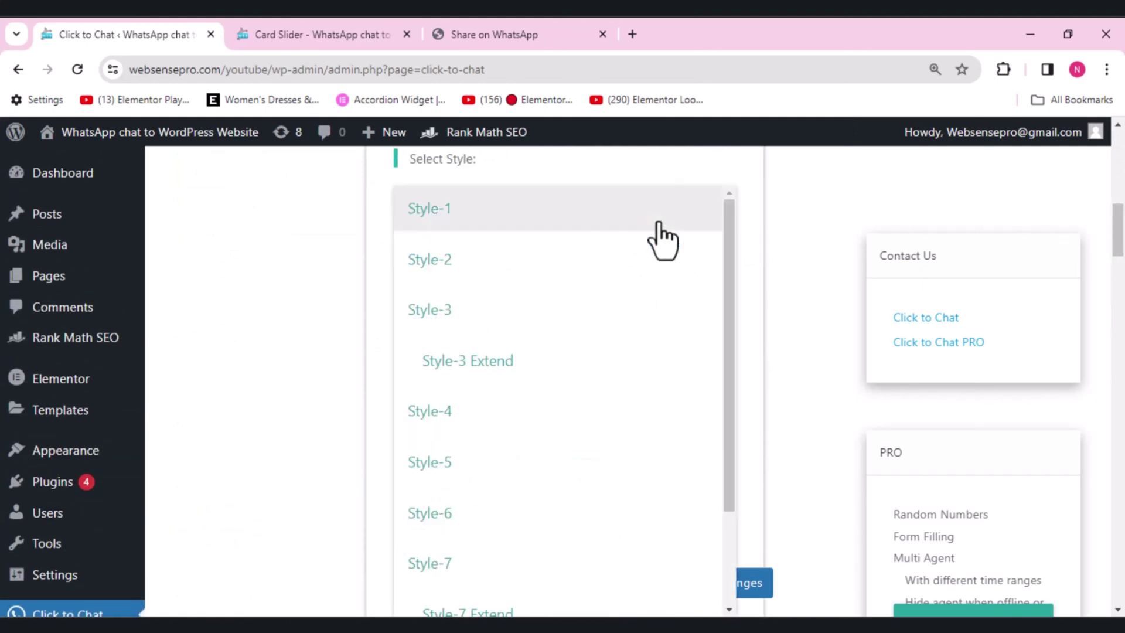
pyautogui.click(490, 276)
pyautogui.click(739, 593)
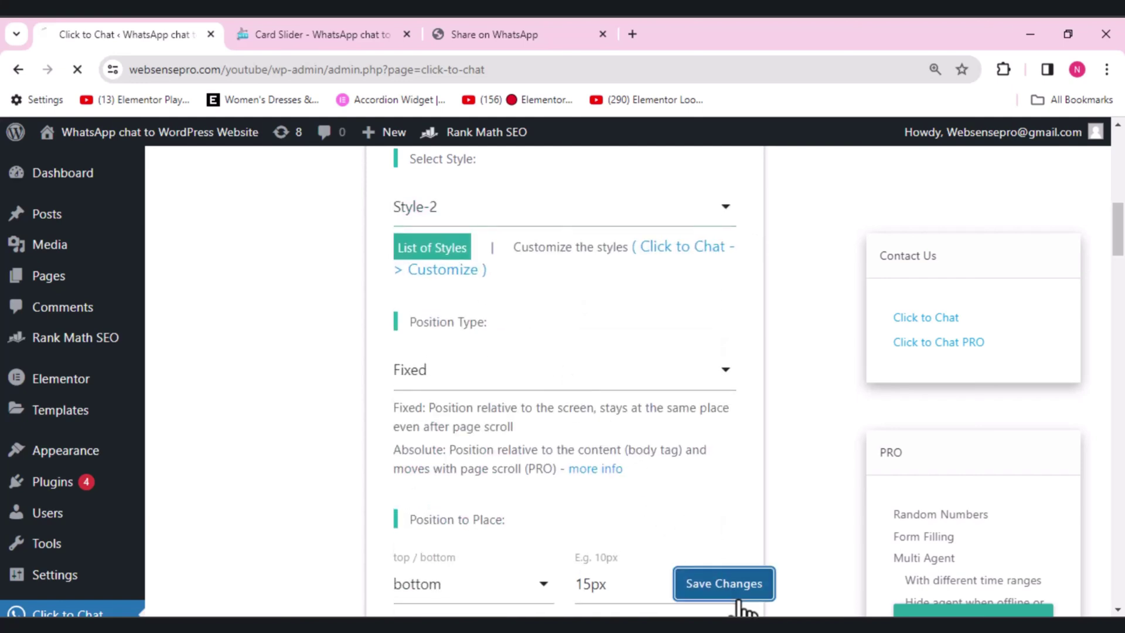
pyautogui.click(280, 20)
pyautogui.click(77, 67)
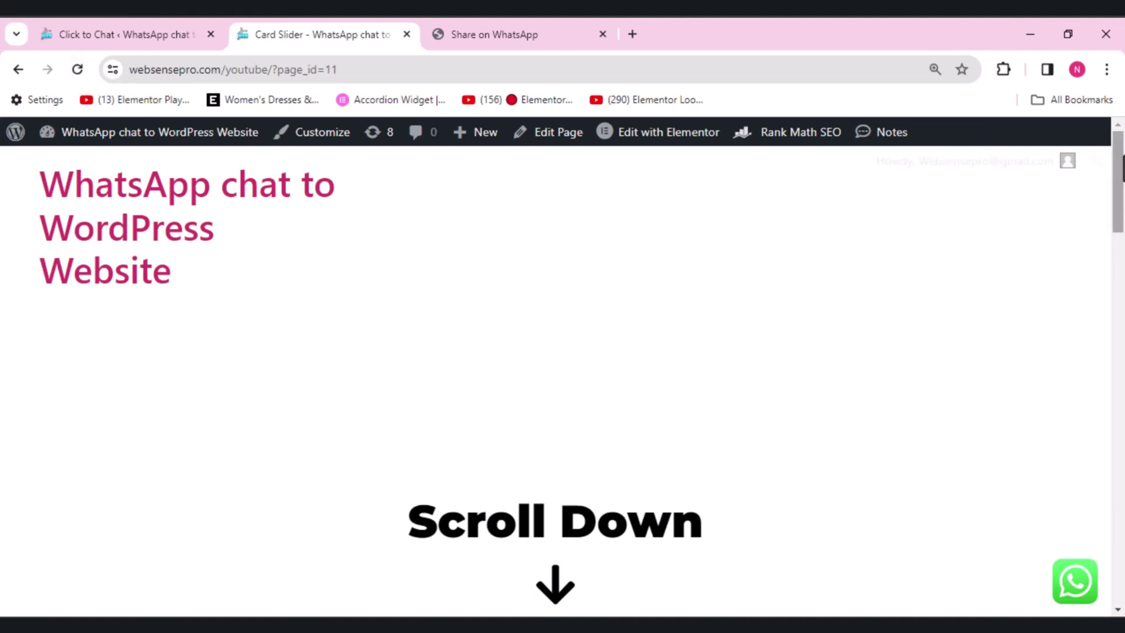
# Tick 'Mobile and Desktop same settings' so mobile reuses the desktop style and position
pyautogui.scroll(-5, 1123, 211)
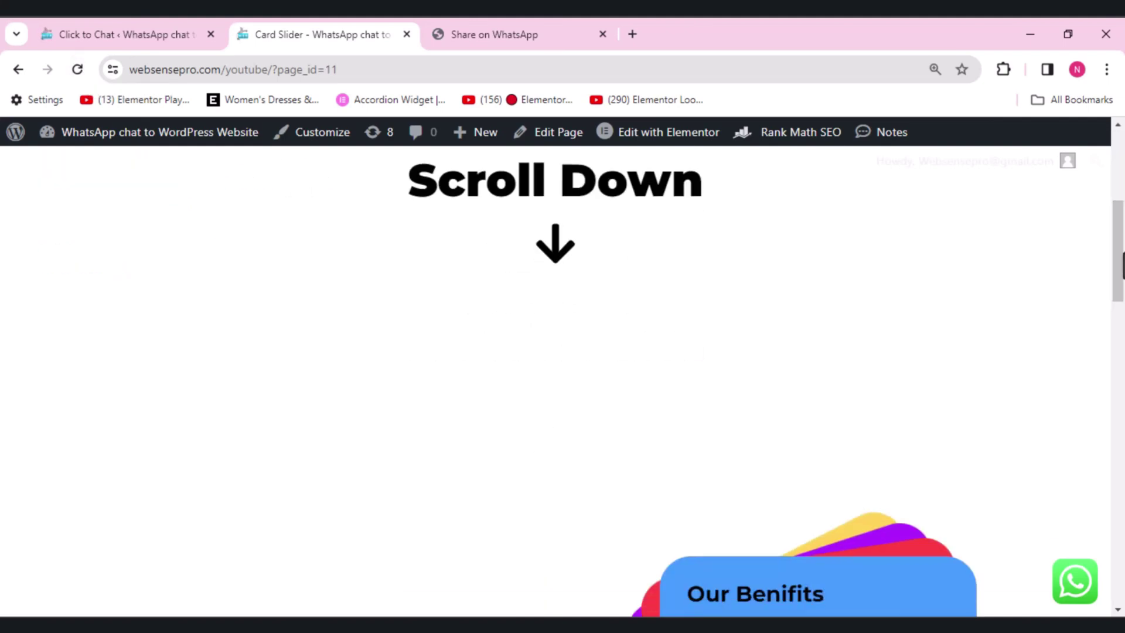
pyautogui.moveTo(1123, 267); pyautogui.dragTo(1123, 351)
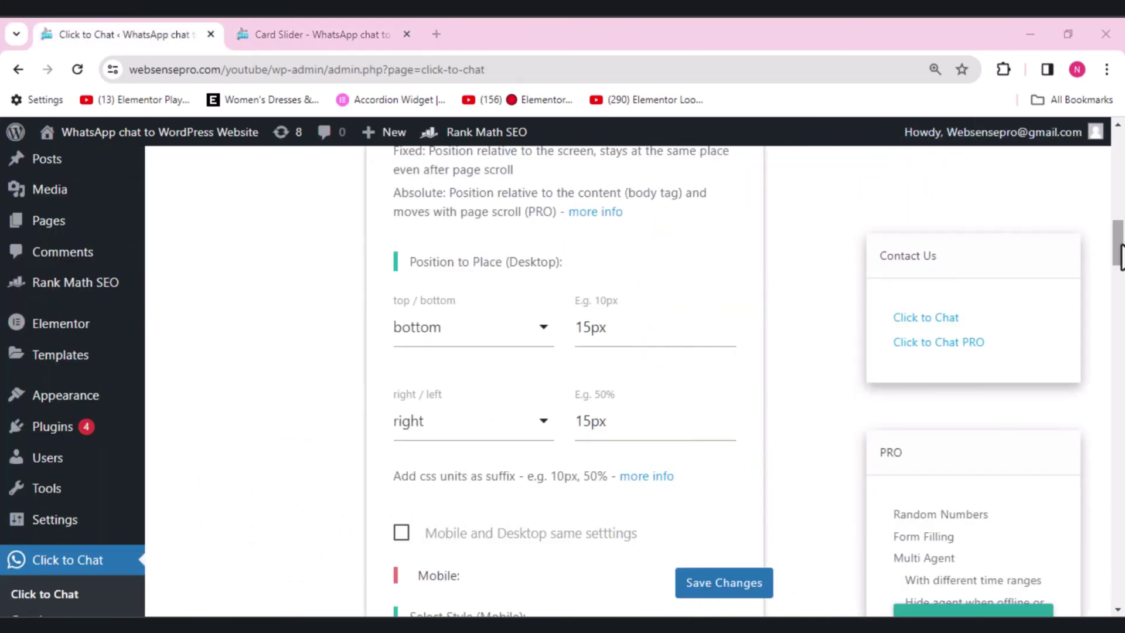
pyautogui.moveTo(1120, 255)
pyautogui.mouseDown()
pyautogui.moveTo(1120, 244)
pyautogui.moveTo(1120, 272)
pyautogui.mouseUp()
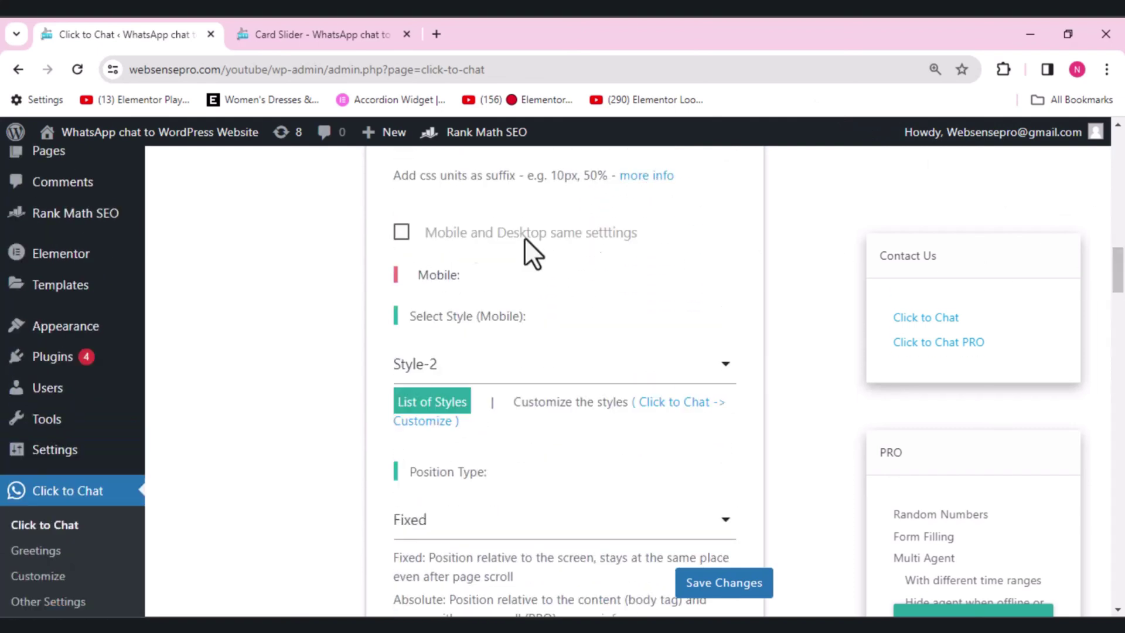
pyautogui.click(401, 233)
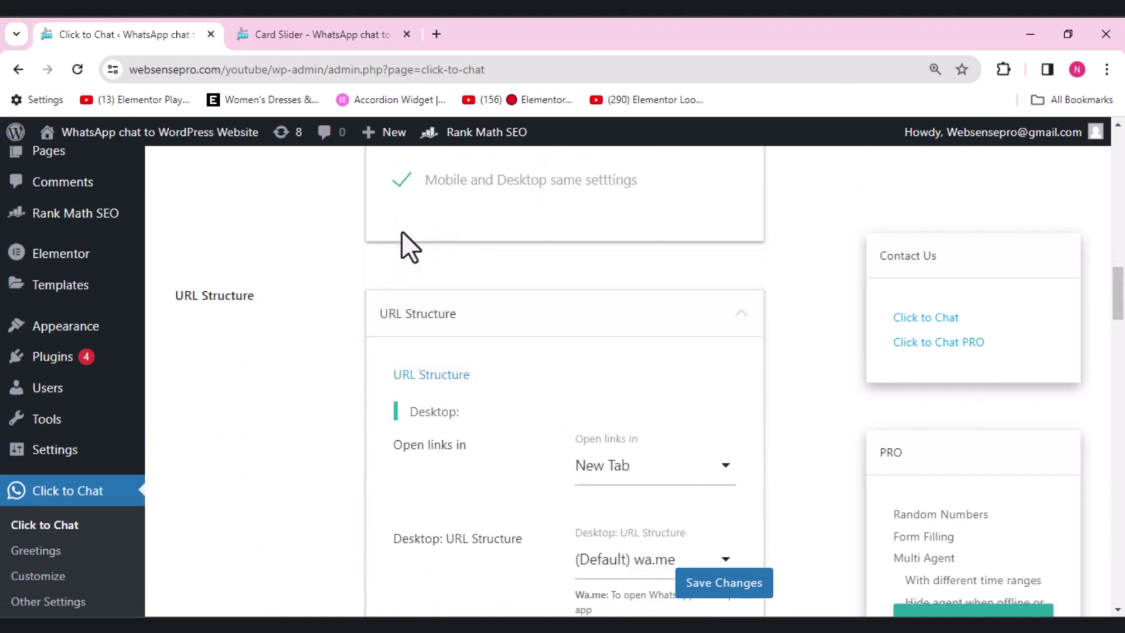
pyautogui.moveTo(1117, 292); pyautogui.dragTo(1120, 319)
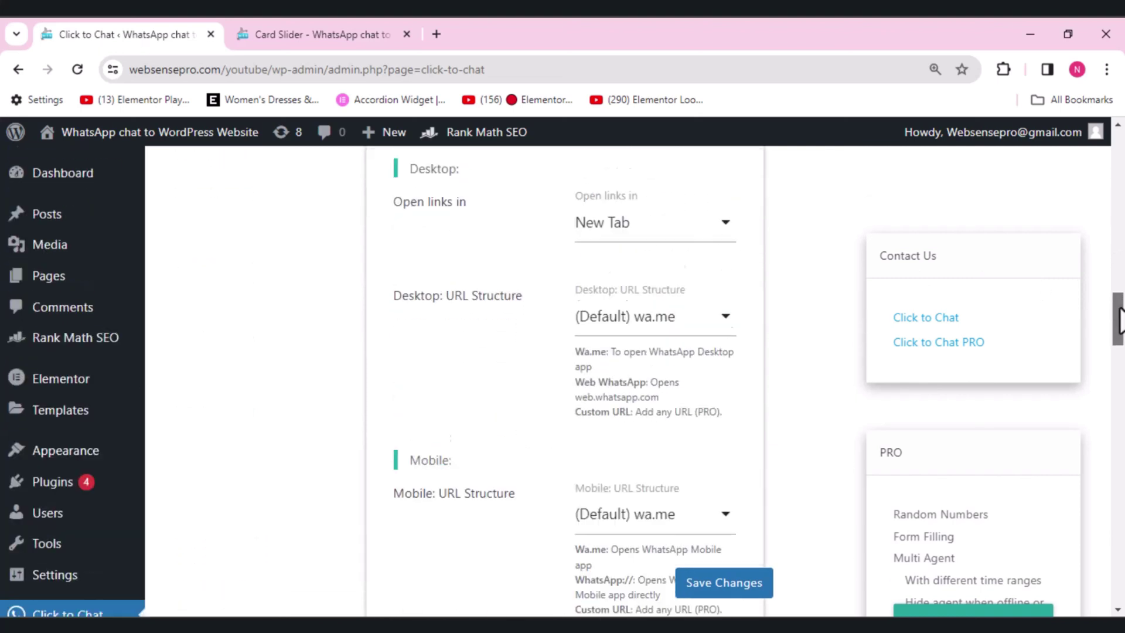
pyautogui.moveTo(1119, 319); pyautogui.dragTo(1120, 191)
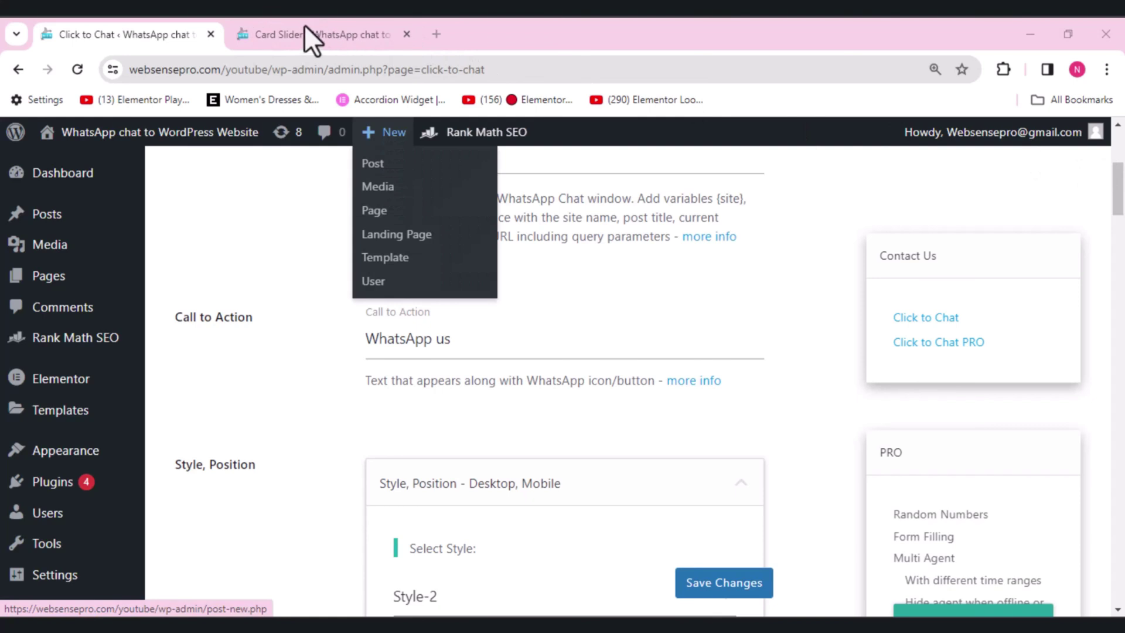
# Save the shared settings and open a WhatsApp chat from the Card Slider page's round icon
pyautogui.click(358, 24)
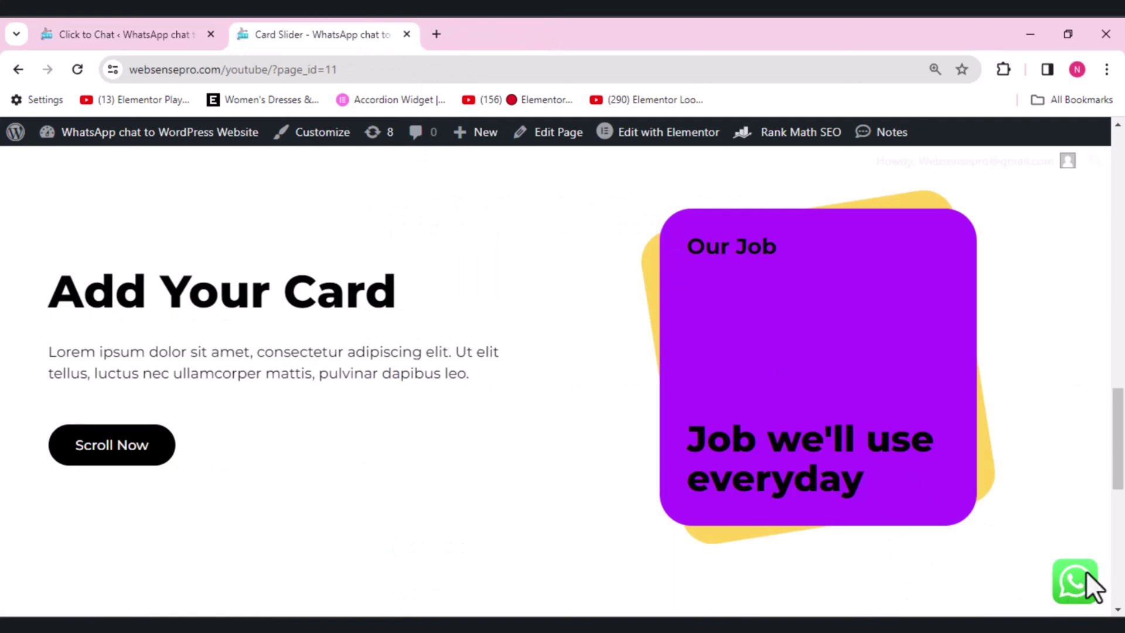
pyautogui.click(88, 32)
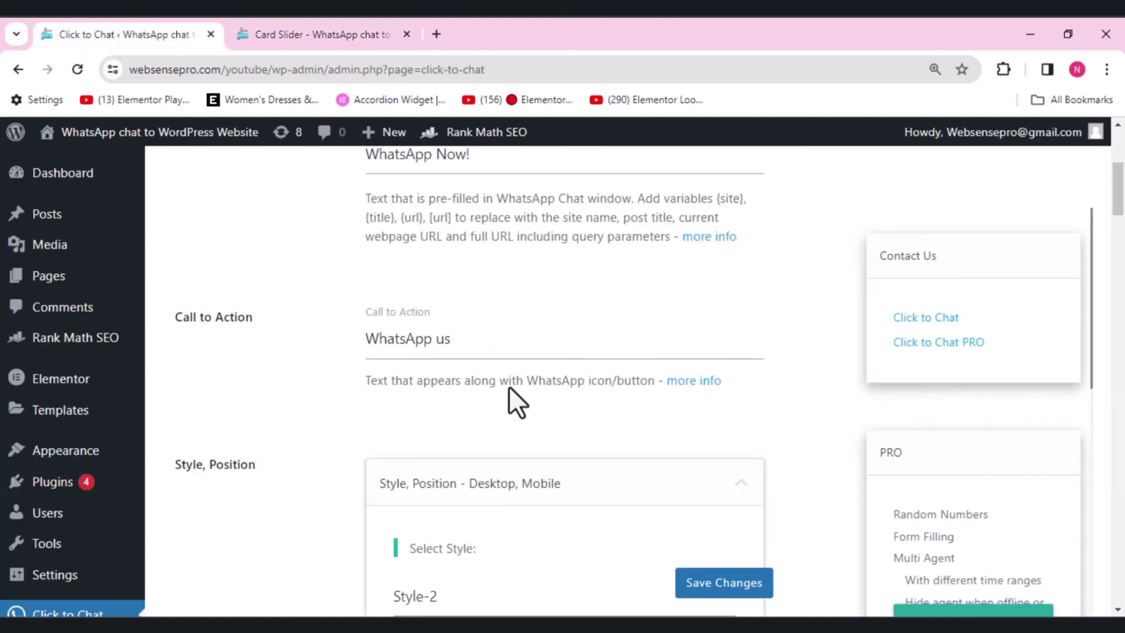
pyautogui.click(728, 589)
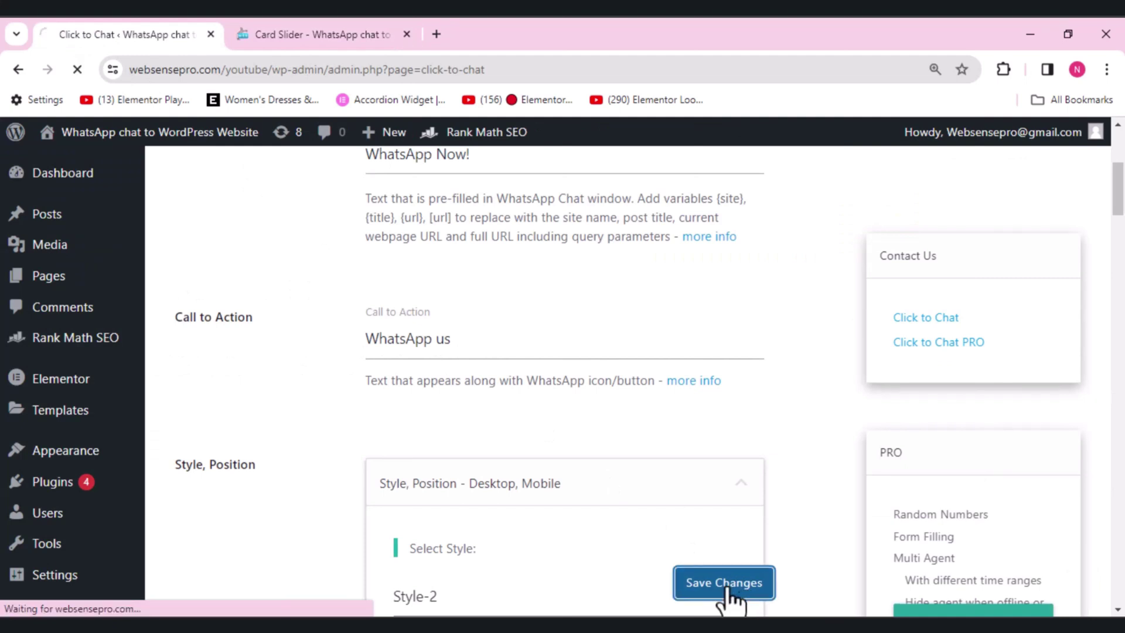
pyautogui.click(351, 34)
pyautogui.moveTo(1120, 430); pyautogui.dragTo(1120, 461)
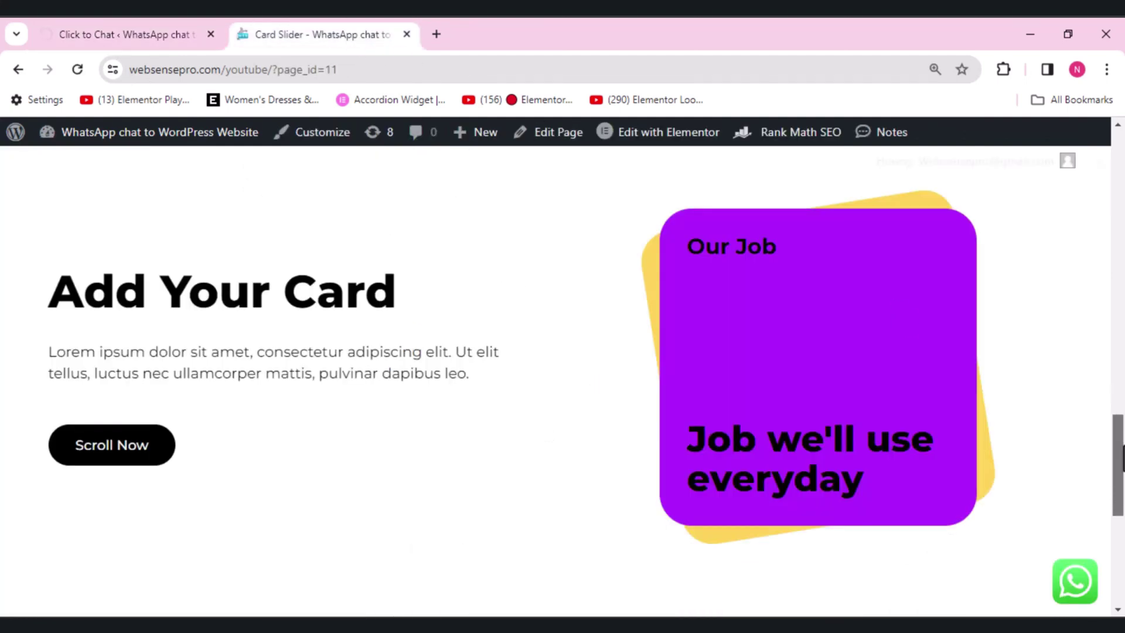
pyautogui.click(1072, 580)
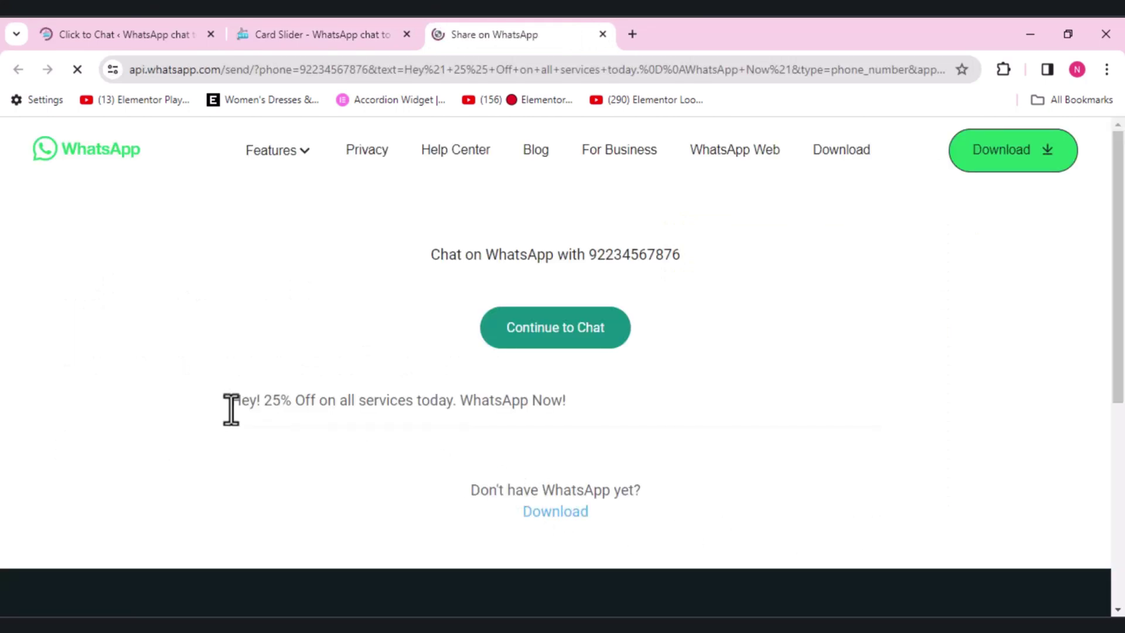
# Select the 25% Off text in the WhatsApp chat and the saved Pre-Filled Message to compare them
pyautogui.moveTo(231, 408); pyautogui.dragTo(547, 405)
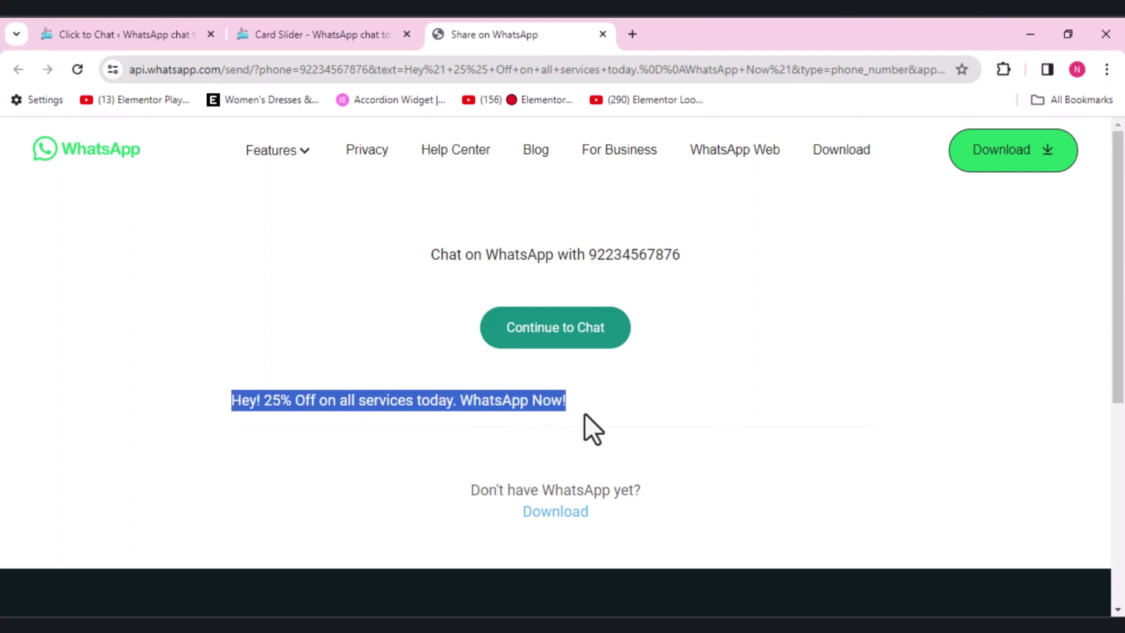
pyautogui.click(350, 23)
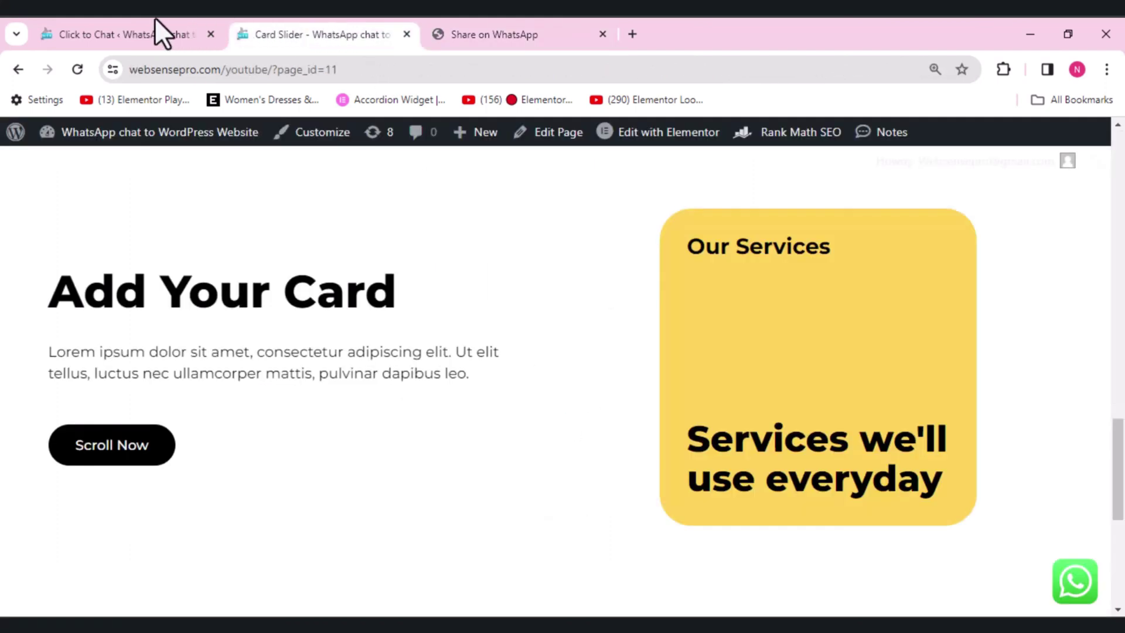
pyautogui.click(131, 25)
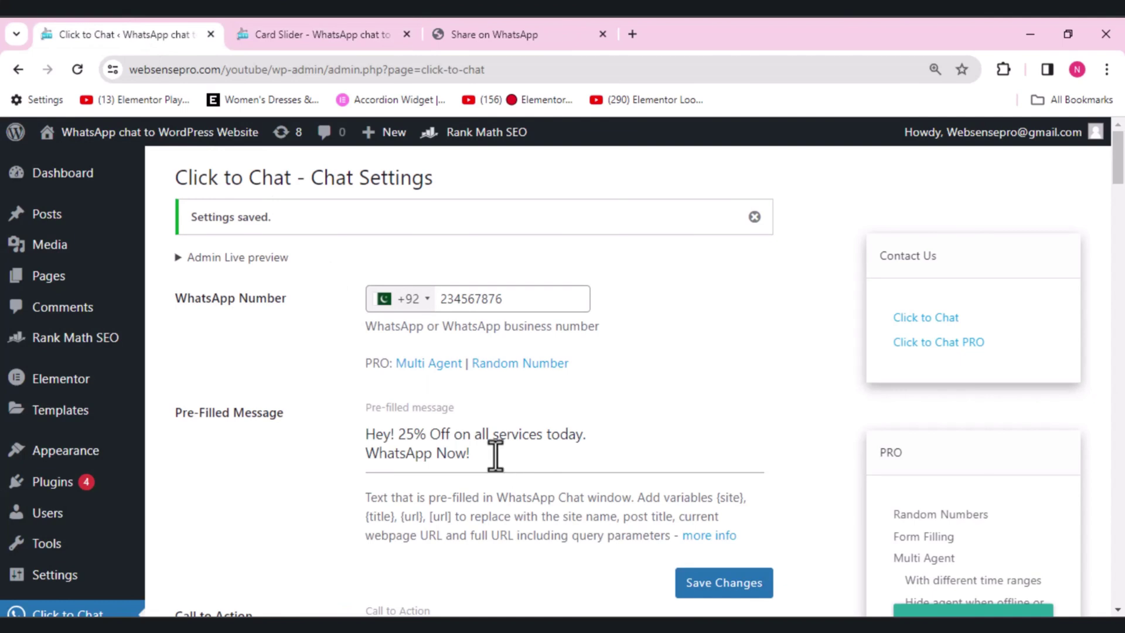
pyautogui.moveTo(495, 454); pyautogui.dragTo(352, 410)
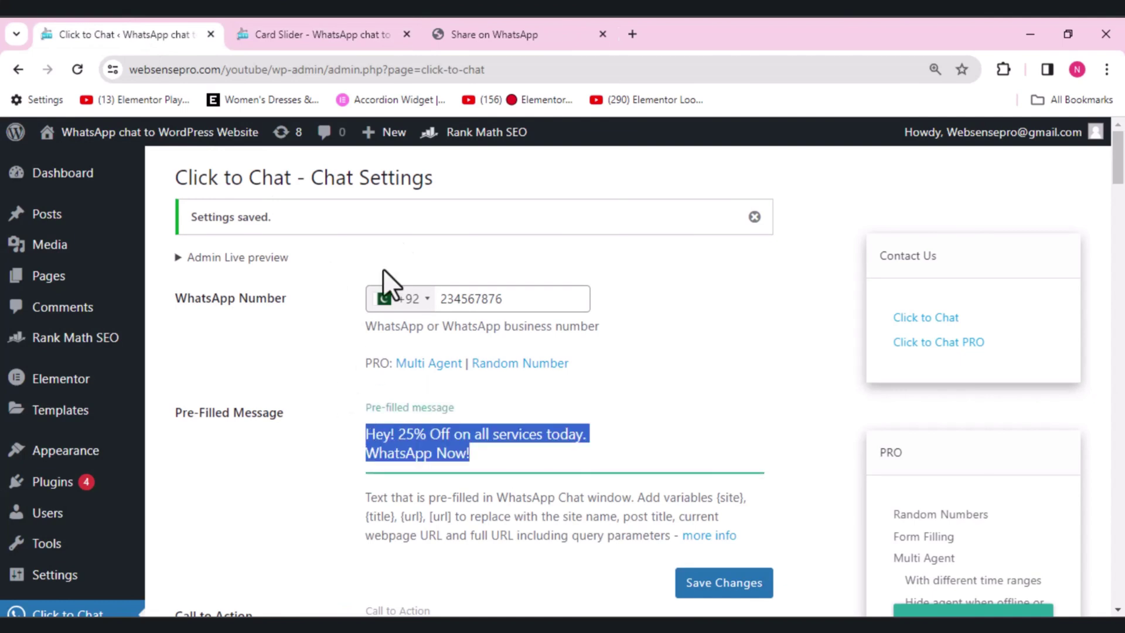
pyautogui.click(455, 18)
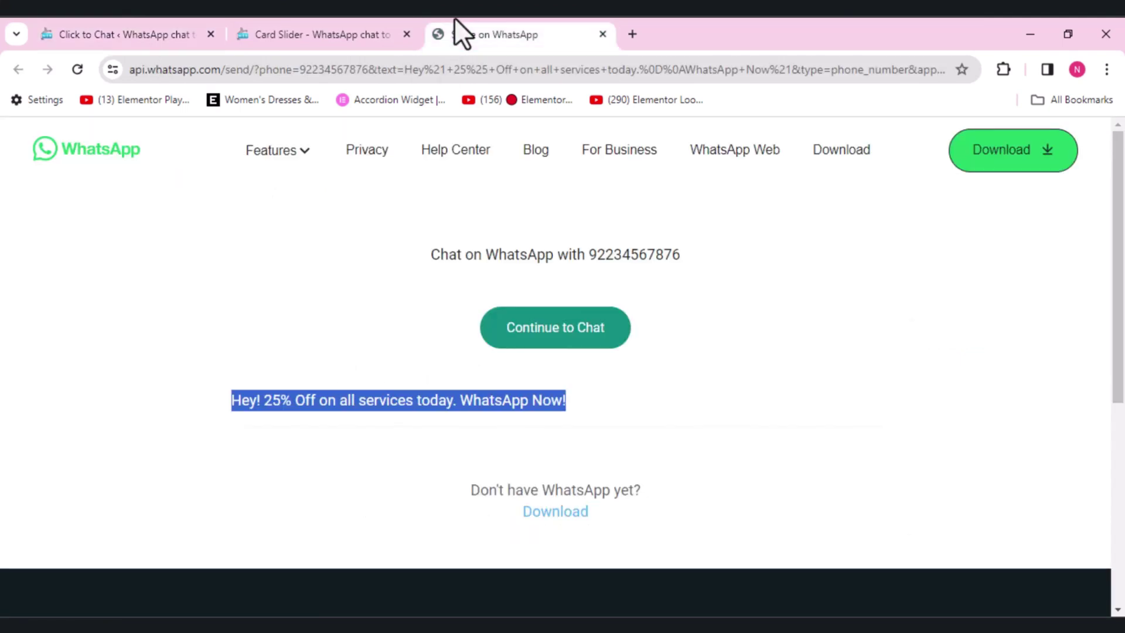
pyautogui.click(304, 18)
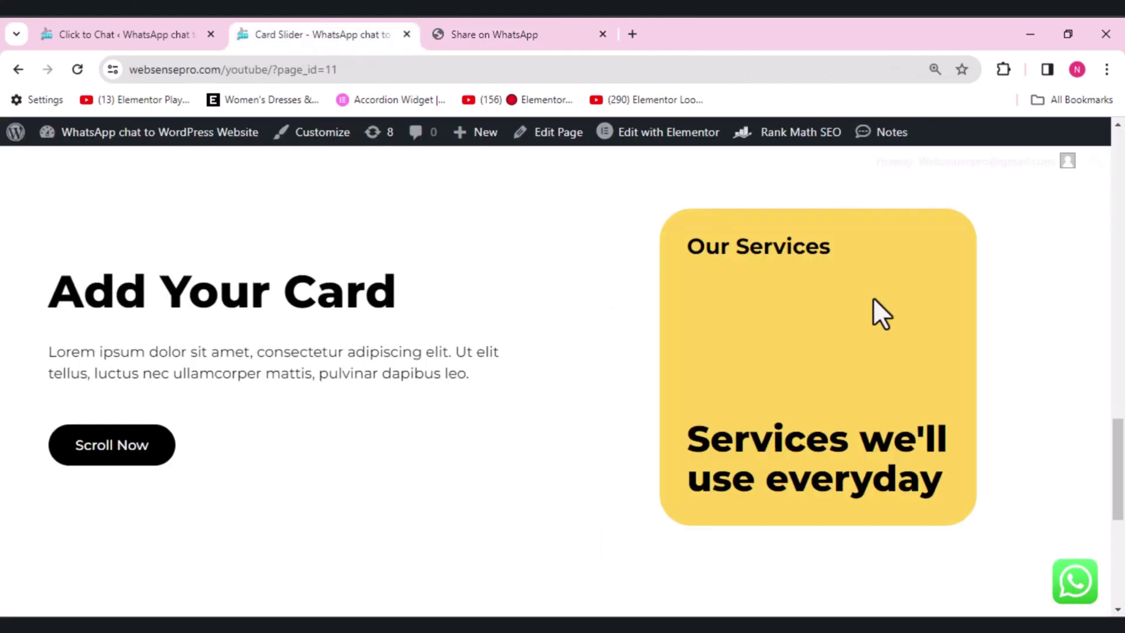